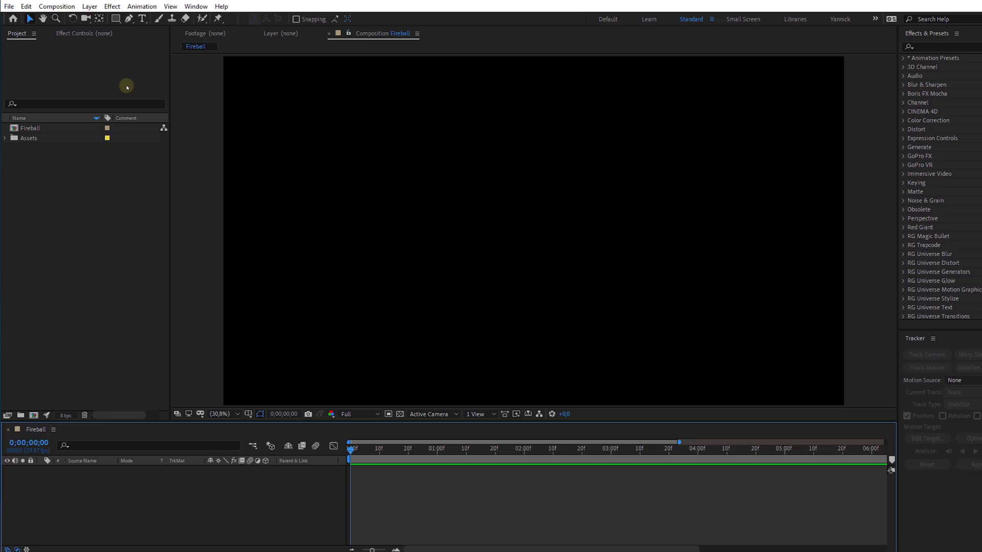
Create a new solid layer named Fractal Noise
left_click(90, 6)
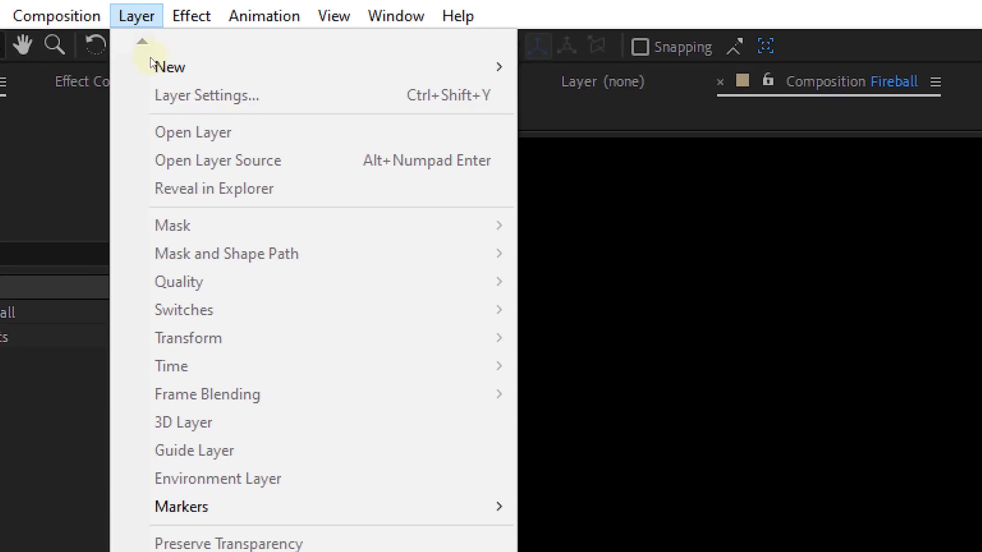
mouse_move(136, 24)
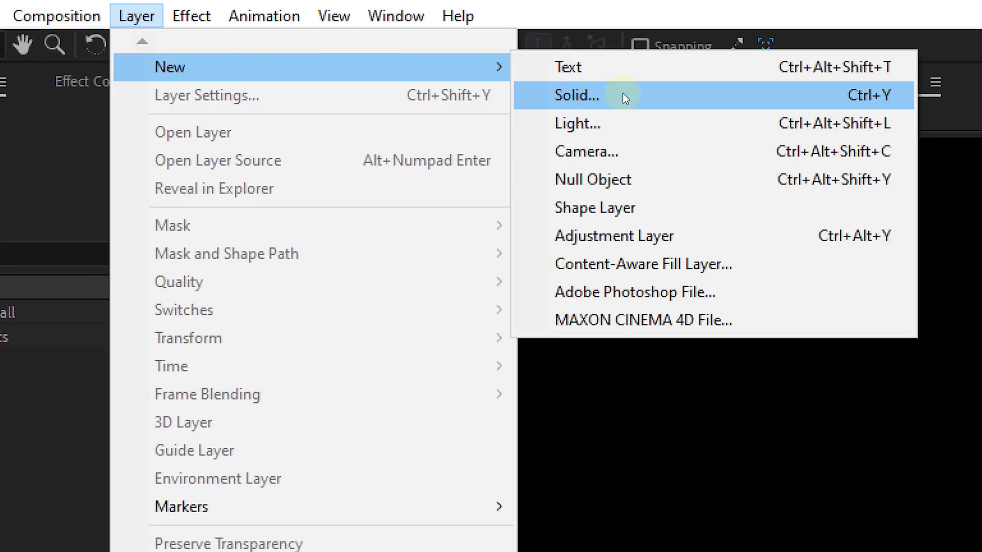
left_click(622, 93)
type("Fr")
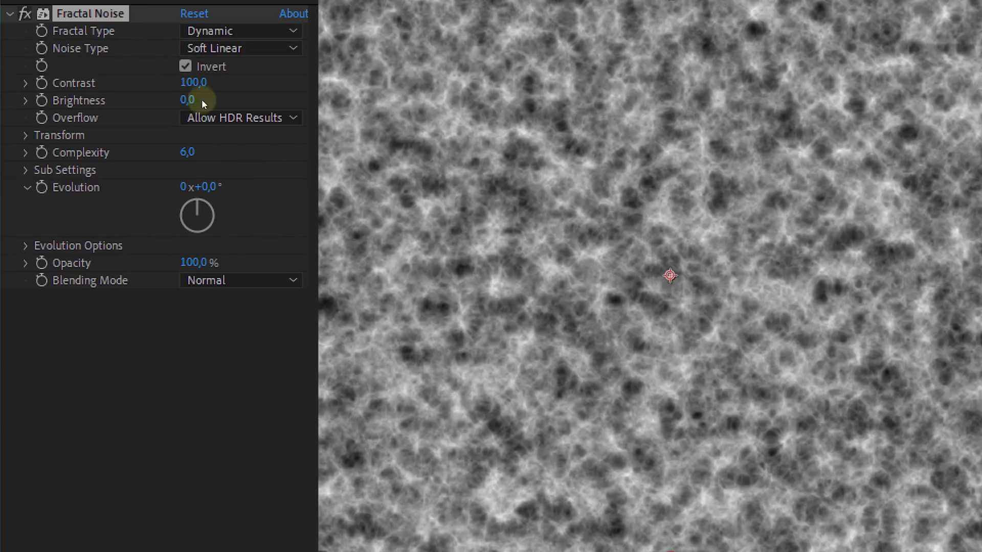
Set noise brightness -40, scale 274 and sub influence 83.2, and add an Evolution expression
left_click_drag(188, 99, 138, 92)
left_click(25, 135)
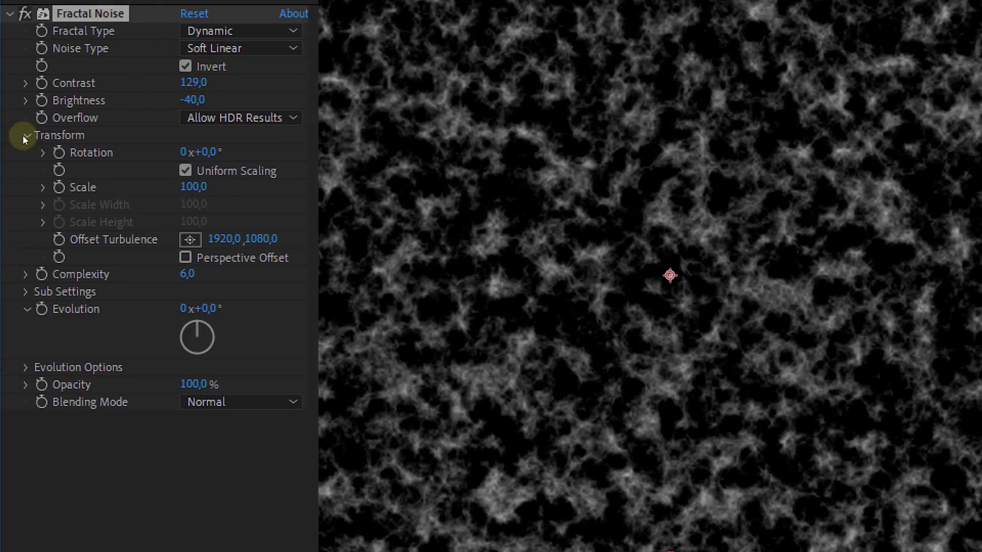
left_click(45, 187)
left_click_drag(194, 186, 282, 187)
left_click(25, 320)
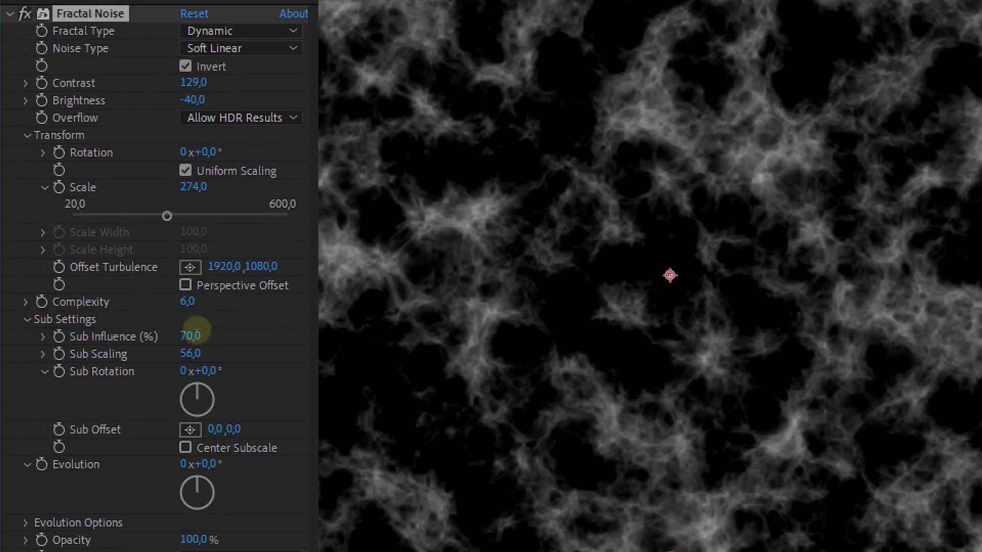
left_click_drag(193, 336, 181, 354)
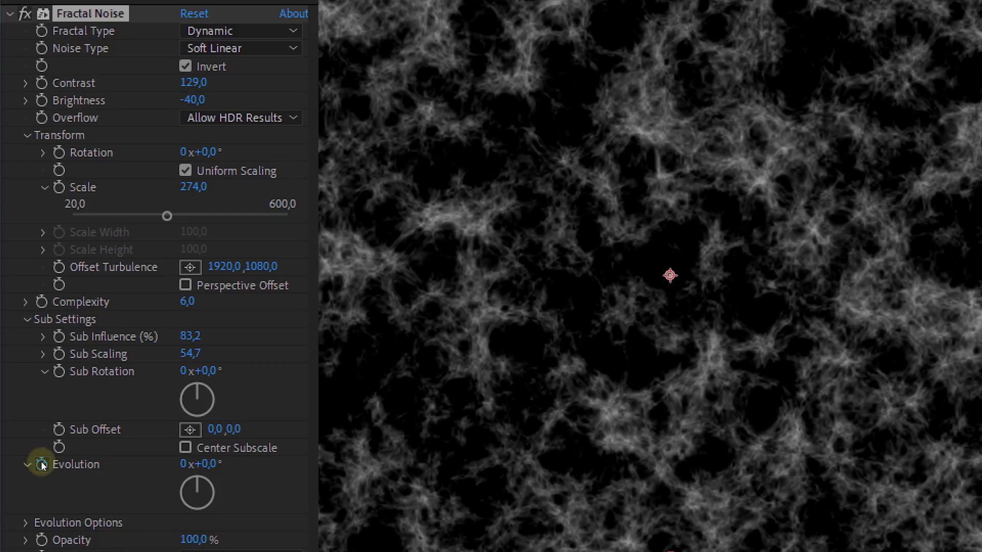
left_click(42, 464, "alt")
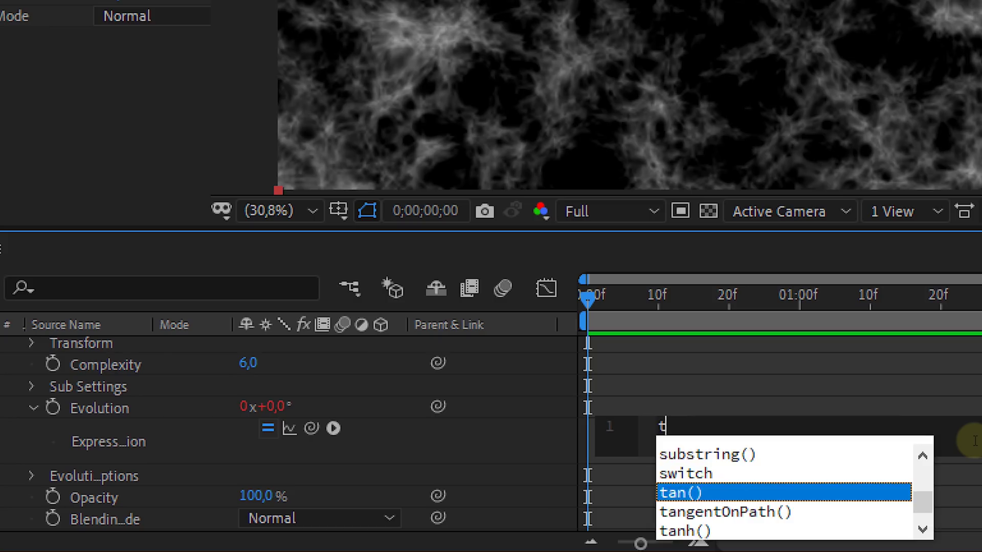
Enter time expressions for Evolution and Sub Rotation, and set Tile Center to [time*2000,0]
type("ime")
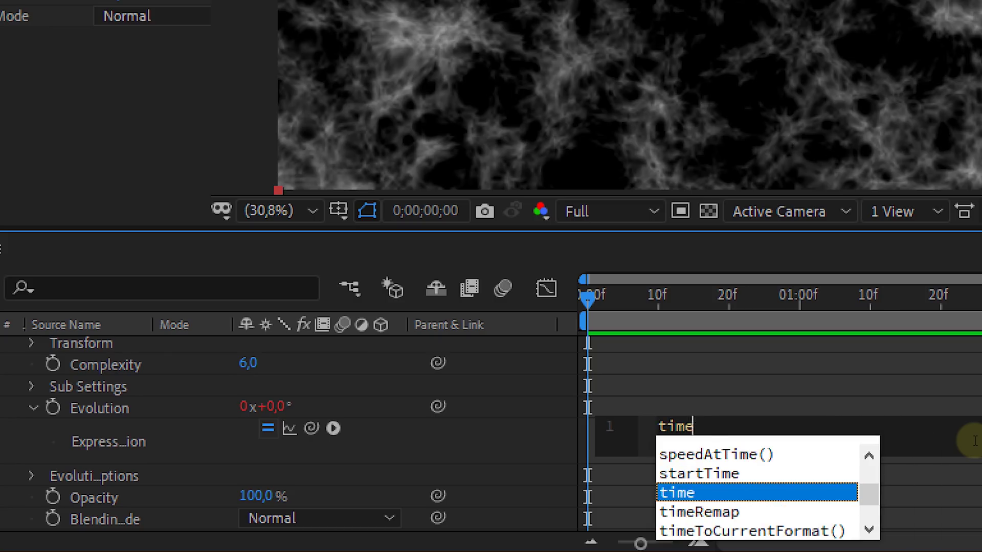
type("*")
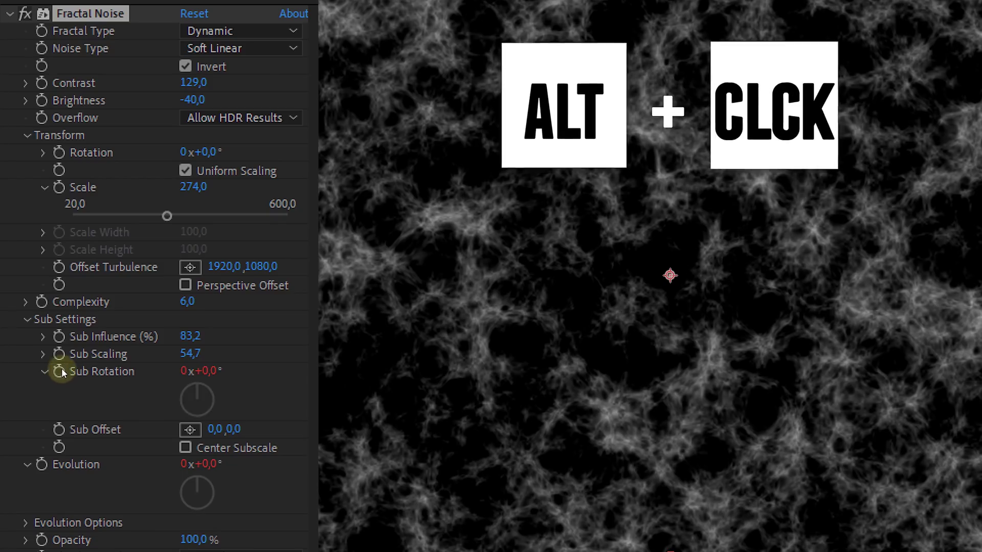
type("time*")
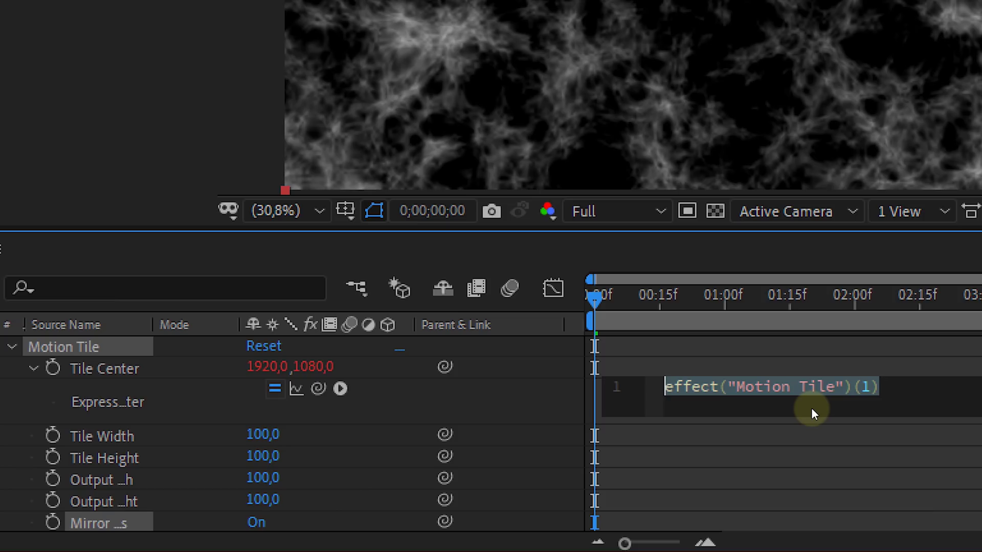
type("[")
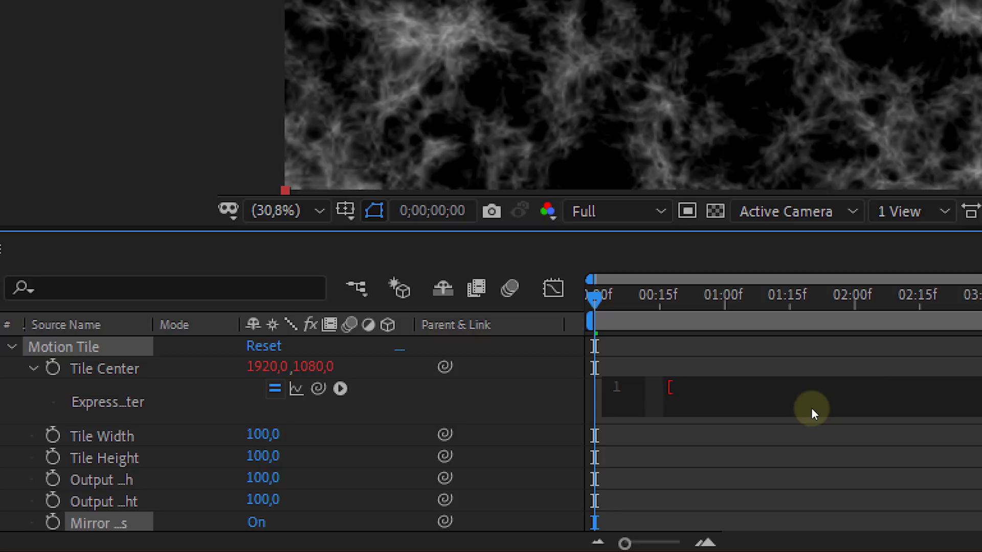
type("time")
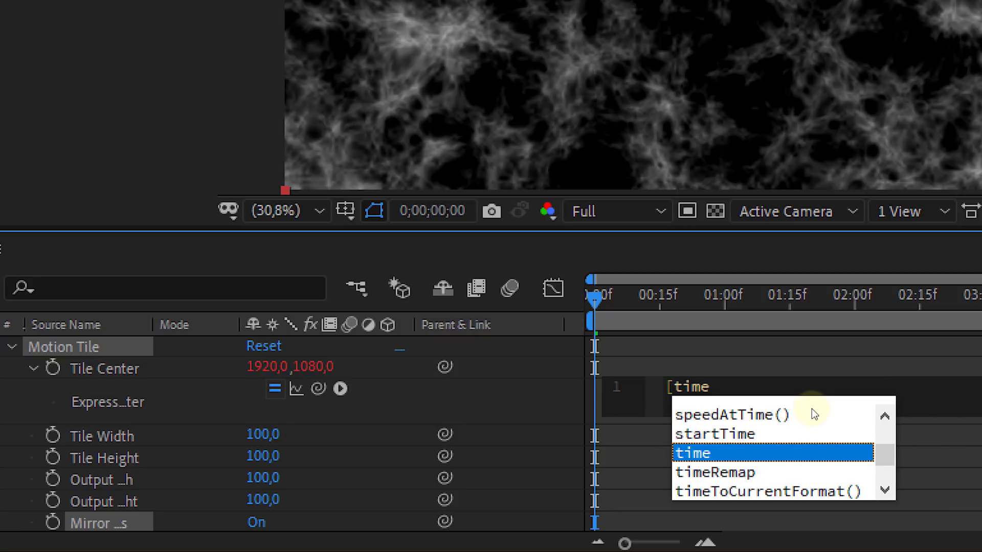
type("*2000,")
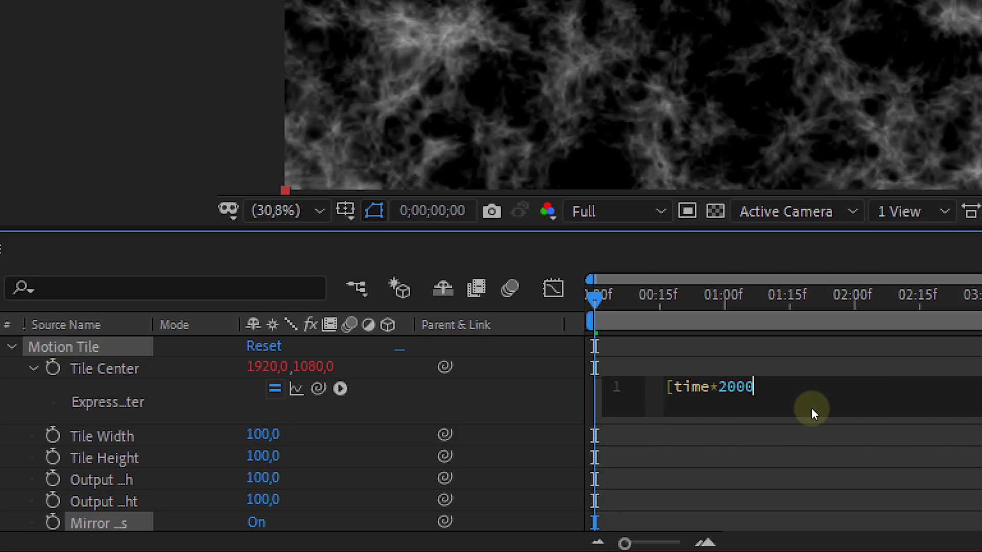
type("0]")
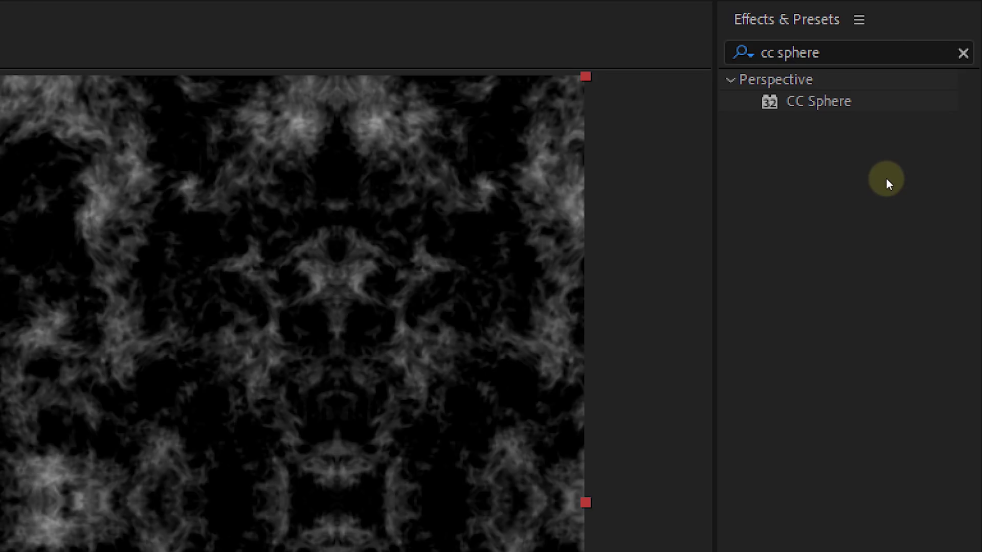
Apply CC Sphere centred on the frame with light intensity 300 and light height 100
left_click(852, 102)
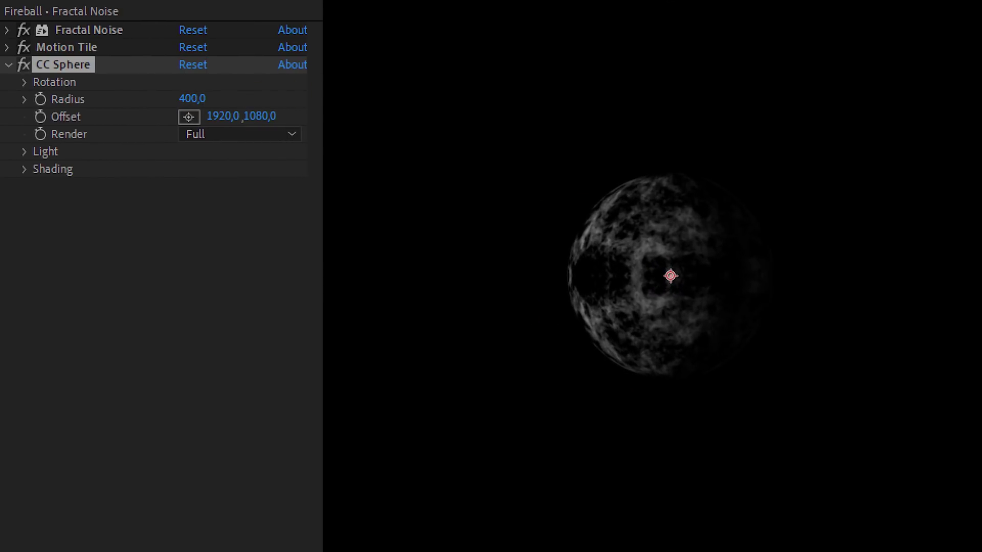
left_click_drag(298, 113, 14, 164)
left_click(23, 152)
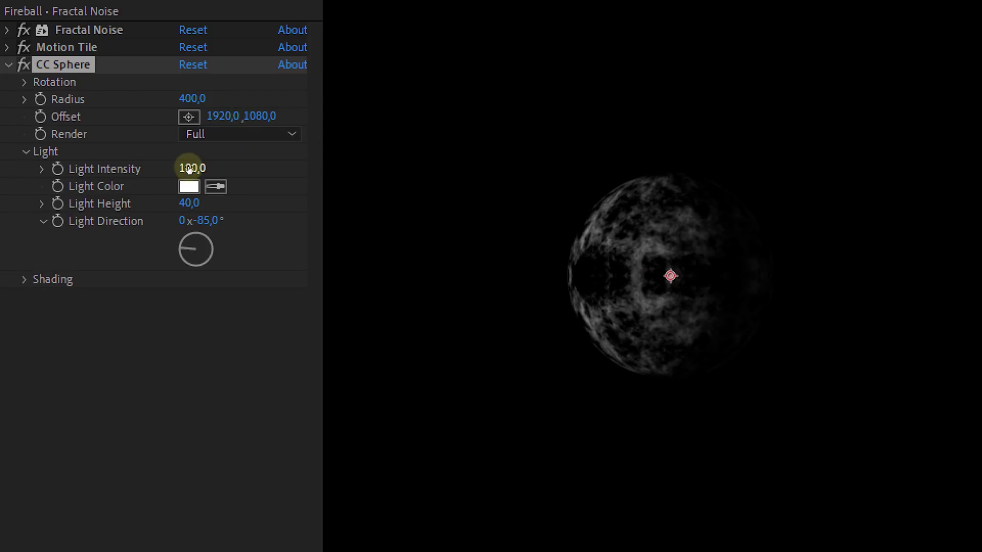
type("300")
key("Tab")
key("Return")
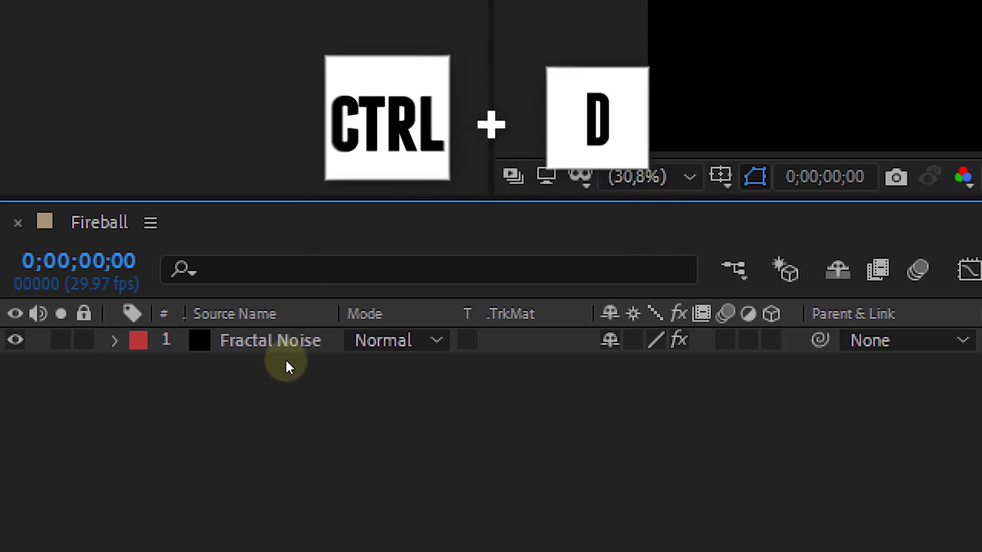
Duplicate the Fractal Noise layer and apply Fast Box Blur to the copy
left_click(285, 351)
key("ctrl+d")
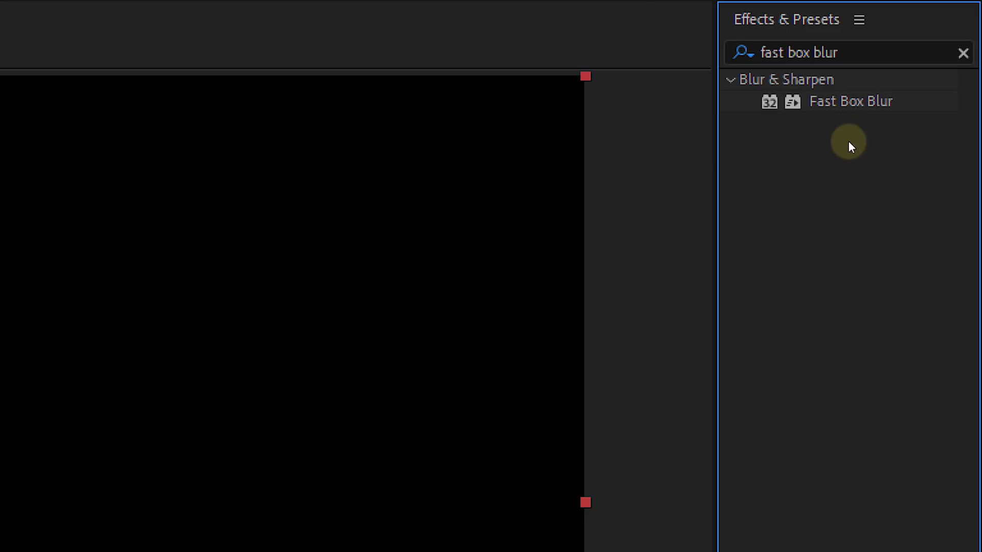
double_click(849, 103)
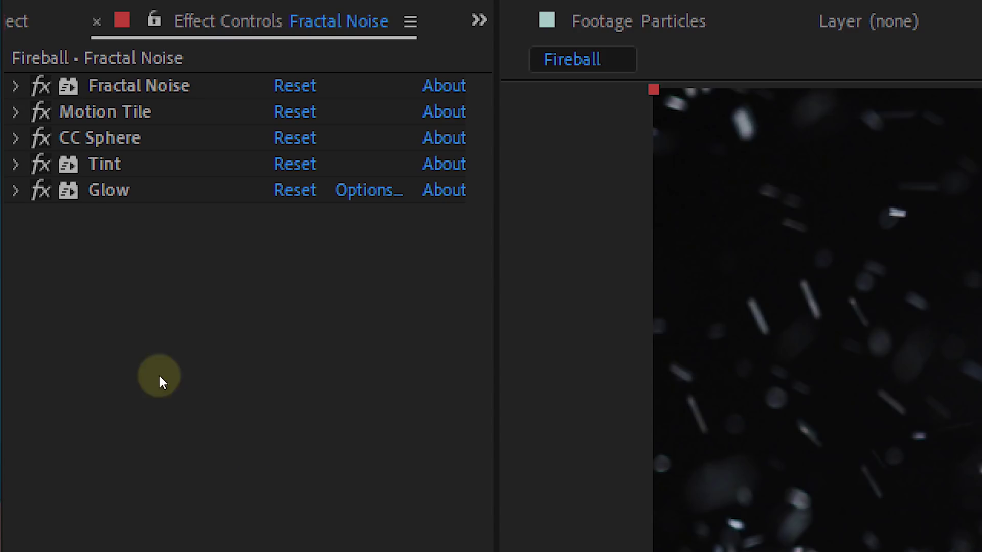
Copy the Motion Tile through Glow effects onto the Particles layer
left_click(119, 114)
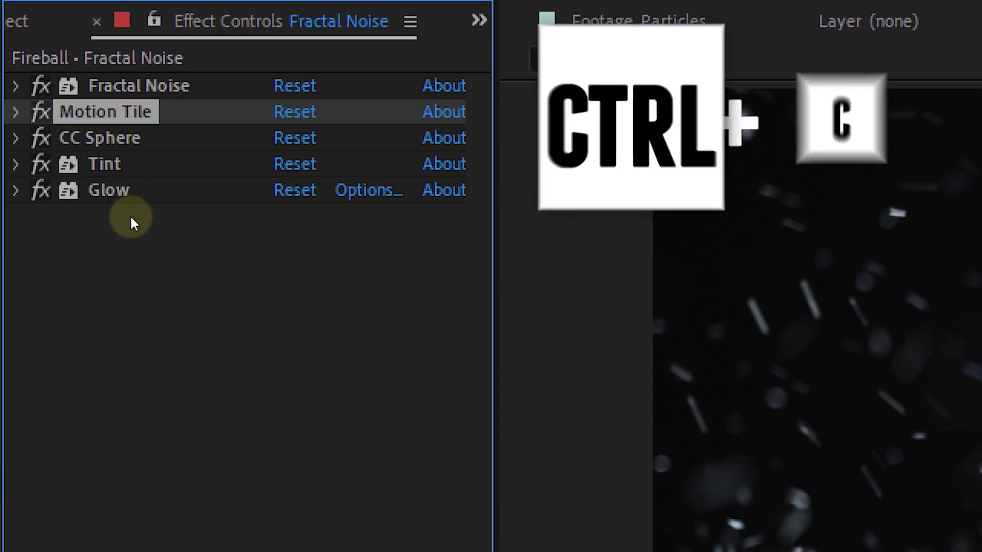
left_click(122, 198, "shift")
key("ctrl+v")
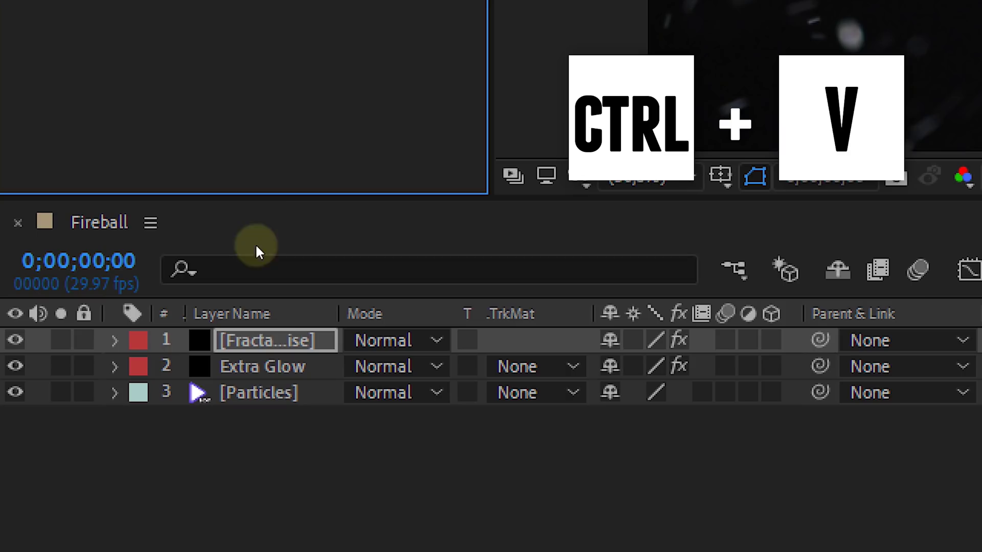
left_click(276, 397)
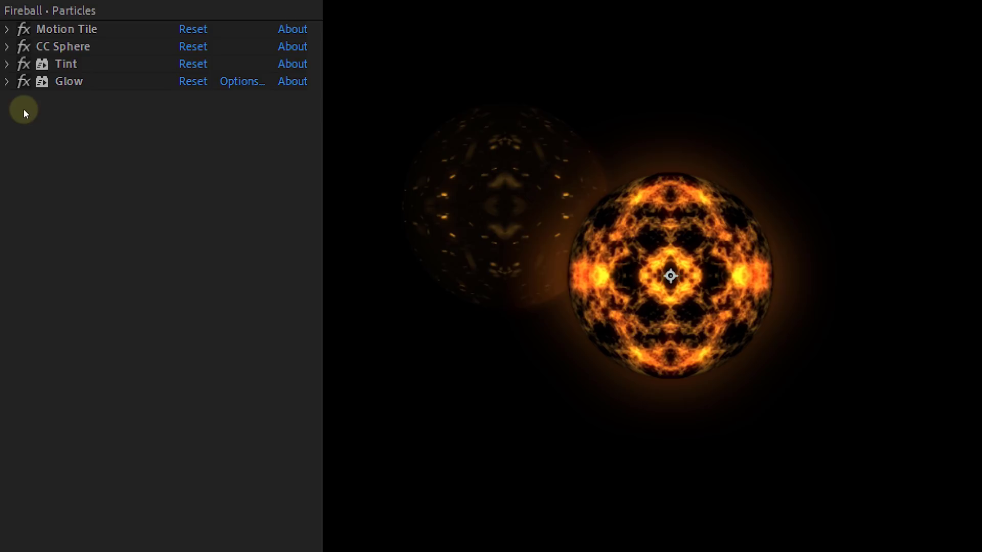
Turn off Mirror Edges in the Particles layer's Motion Tile
left_click(10, 29)
left_click(184, 135)
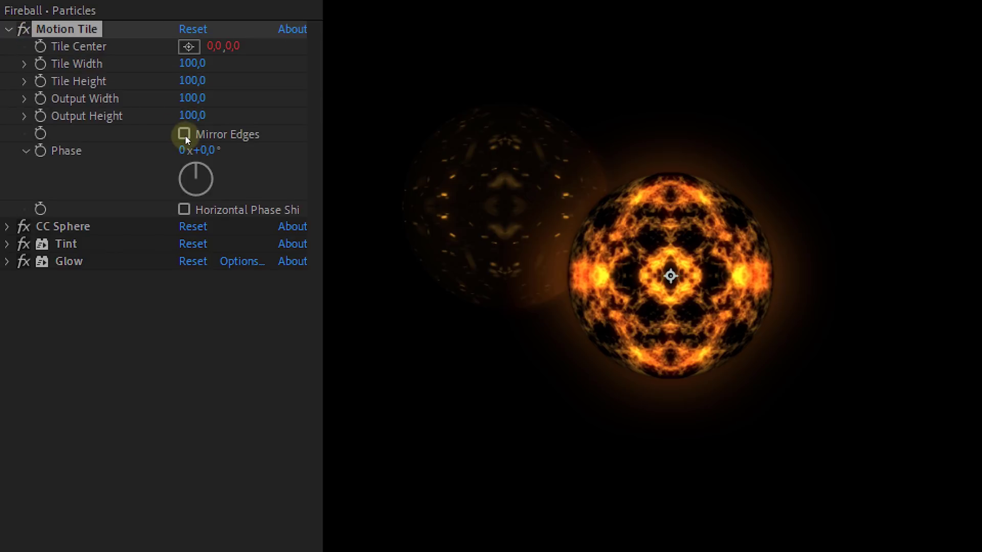
left_click(11, 32)
Shift the Tint's Map White To colour toward red-orange
left_click(6, 64)
left_click(189, 99)
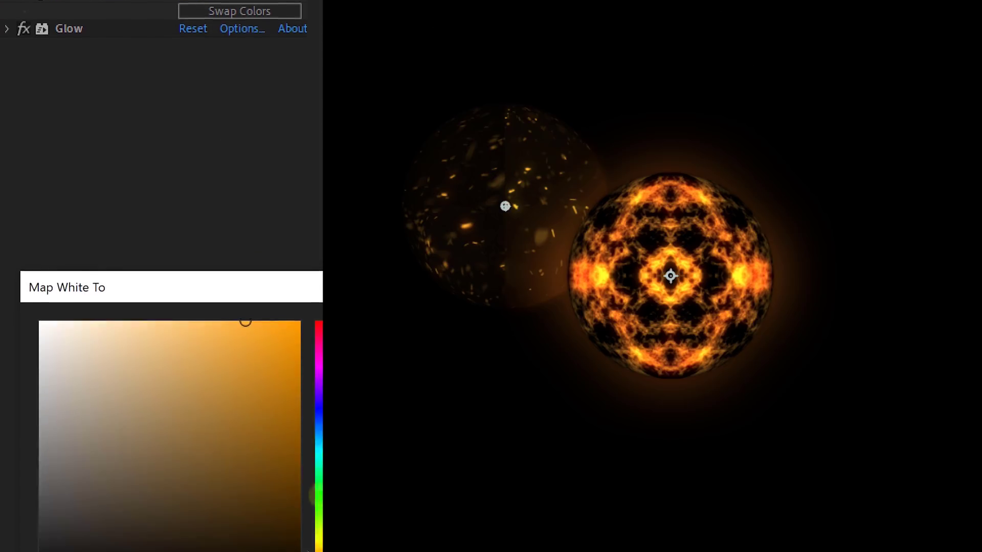
left_click(316, 492)
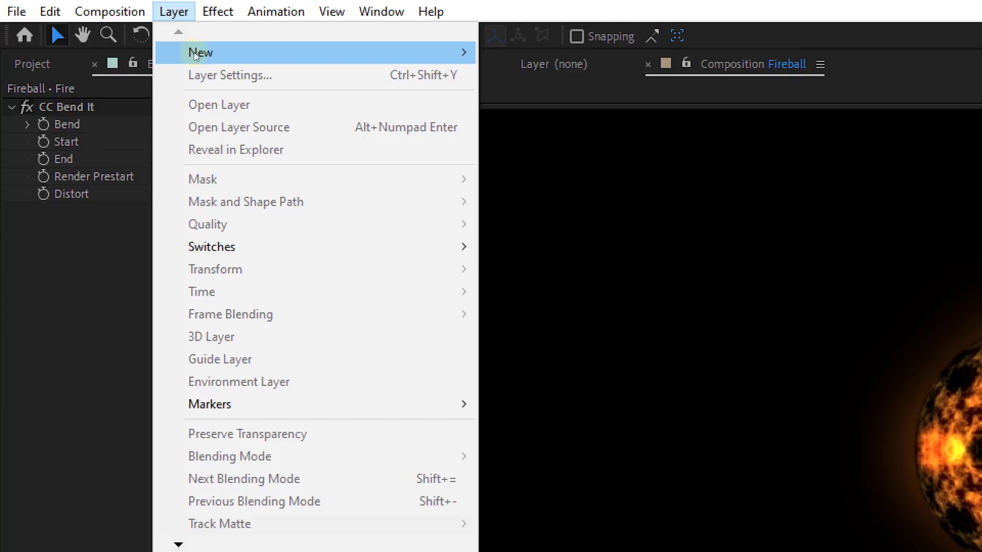
Apply the Saber Fire preset and raise core distortion to 104
mouse_move(194, 52)
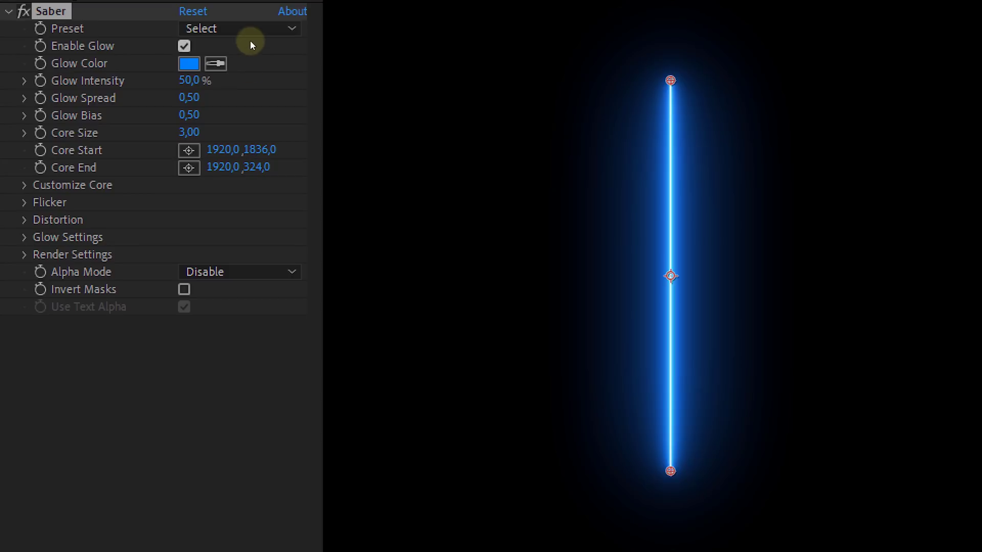
left_click(251, 31)
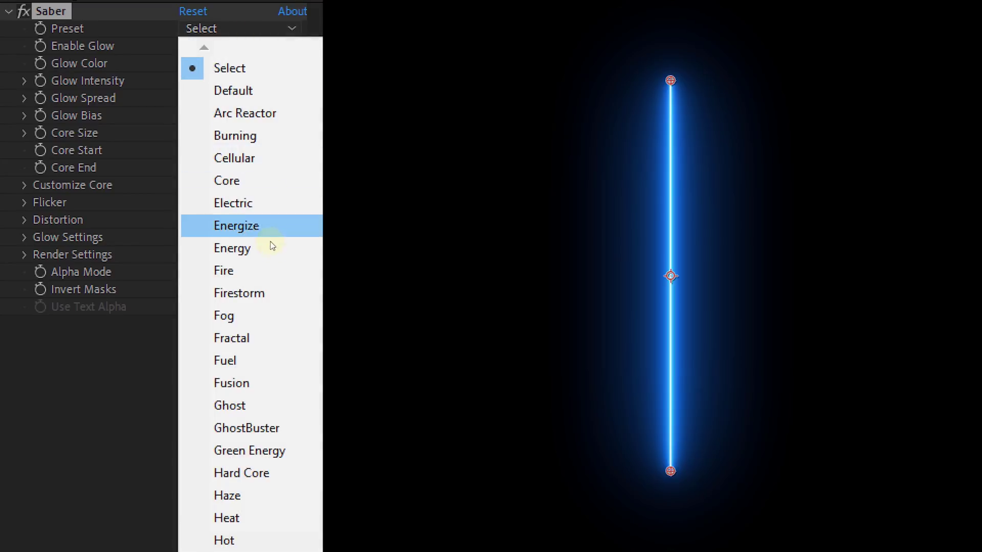
left_click(263, 270)
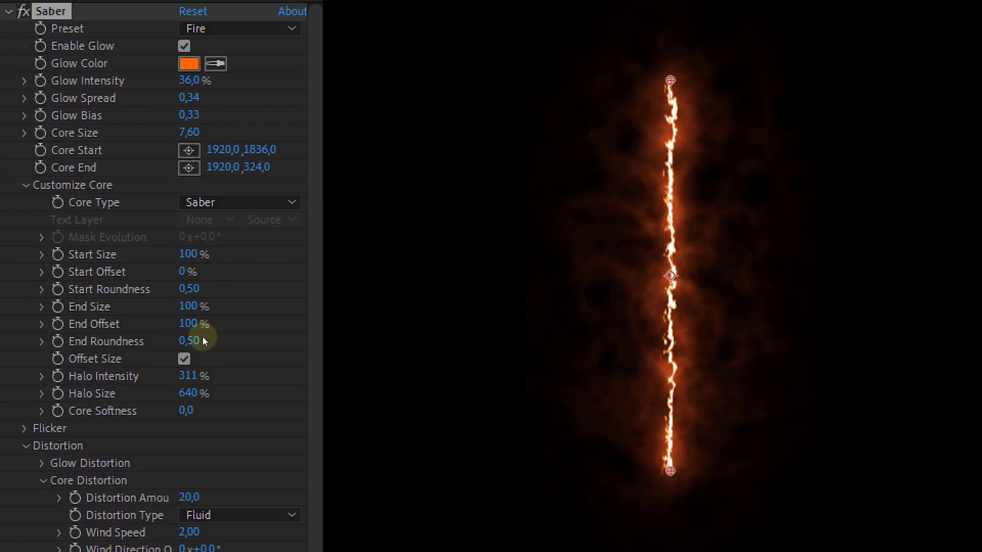
left_click_drag(190, 497, 207, 478)
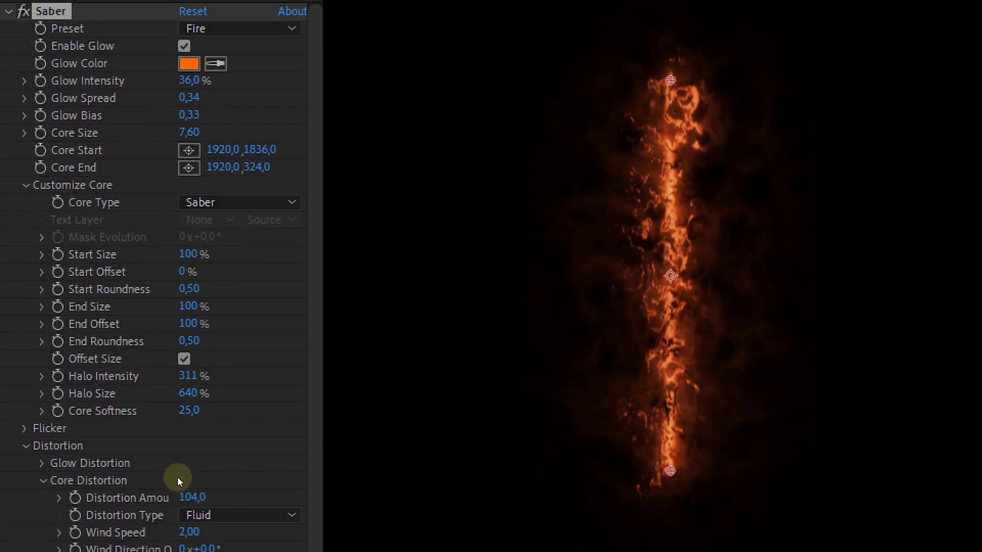
Draw a circular mask and set the Saber core type to Layer Masks
left_click(784, 208)
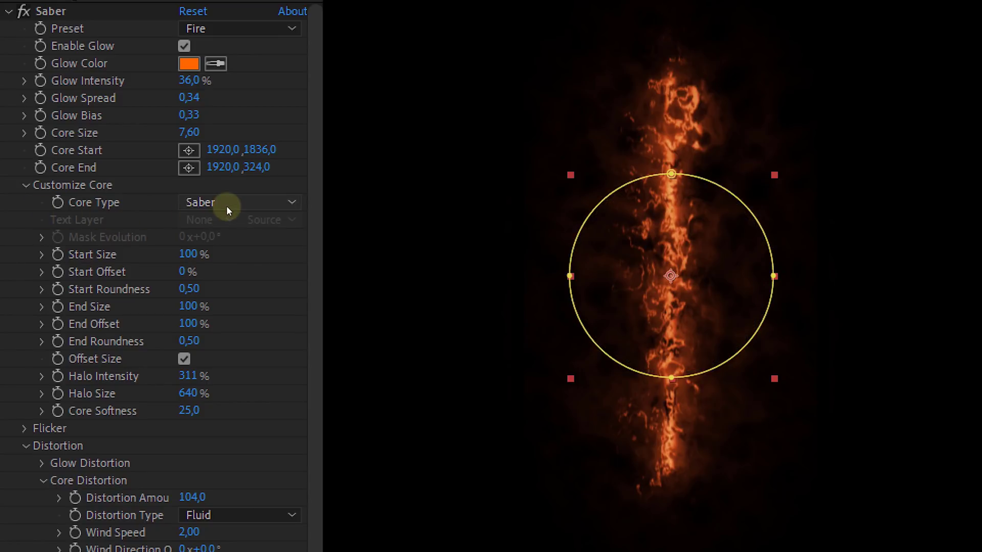
left_click(229, 210)
left_click(252, 247)
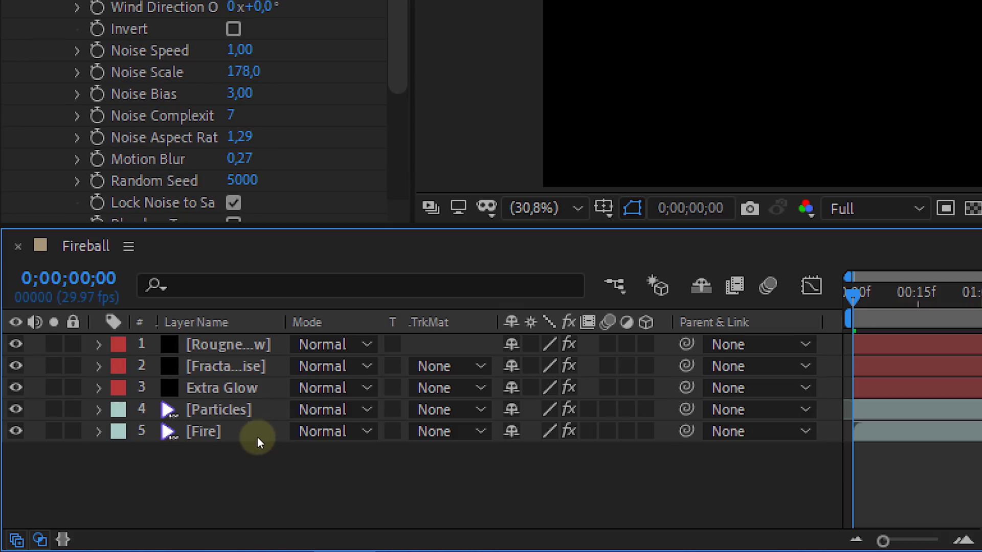
left_click(257, 435)
Select all five fireball layers and show the top layer's blending modes
left_click(268, 351, "shift")
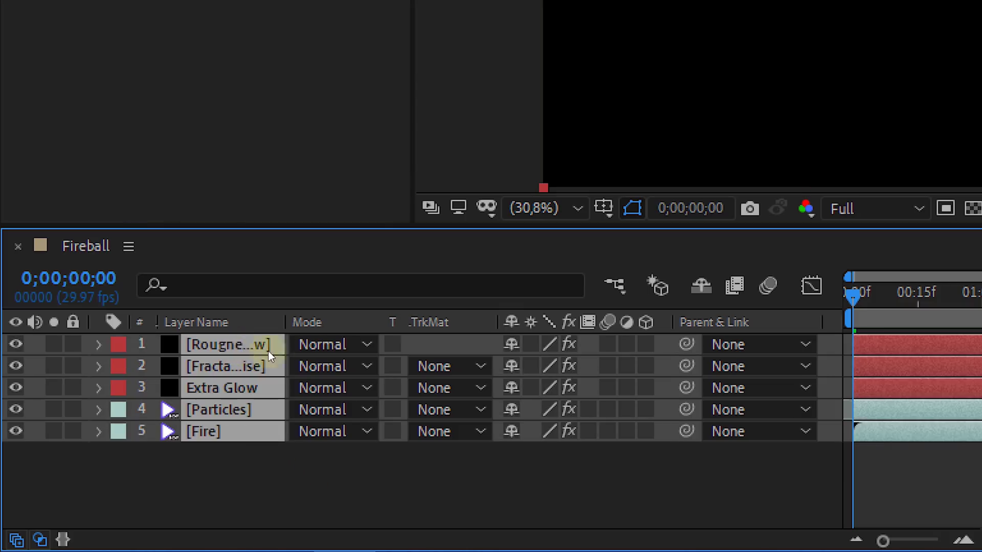
left_click(317, 349)
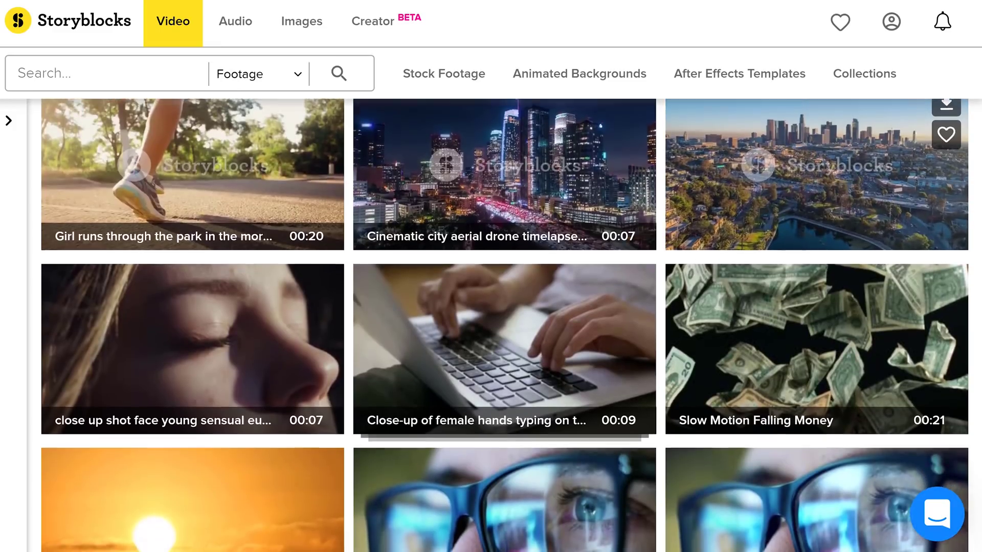
Scroll through the Storyblocks video grid browsing fire footage and templates
scroll(505, 326, "down", 2)
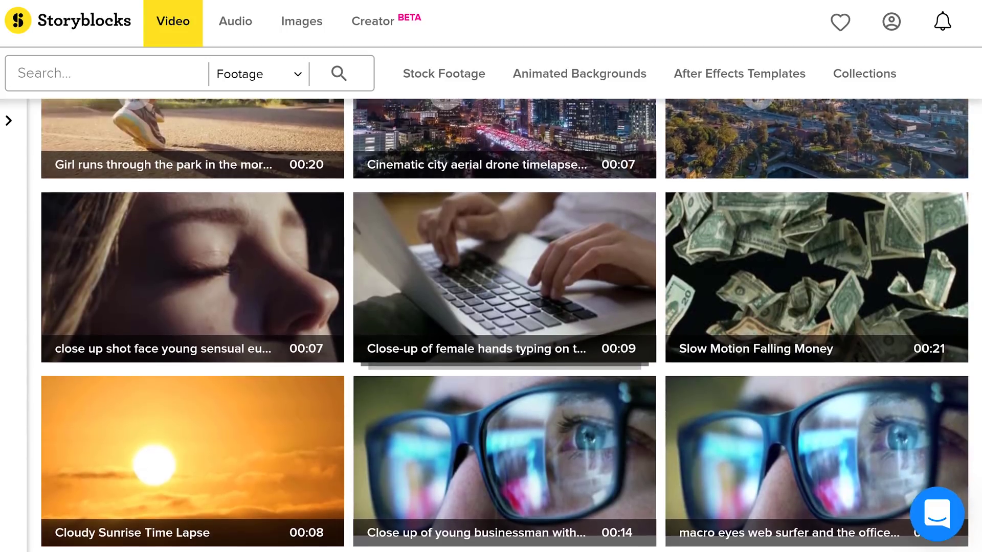
scroll(505, 326, "down", 2)
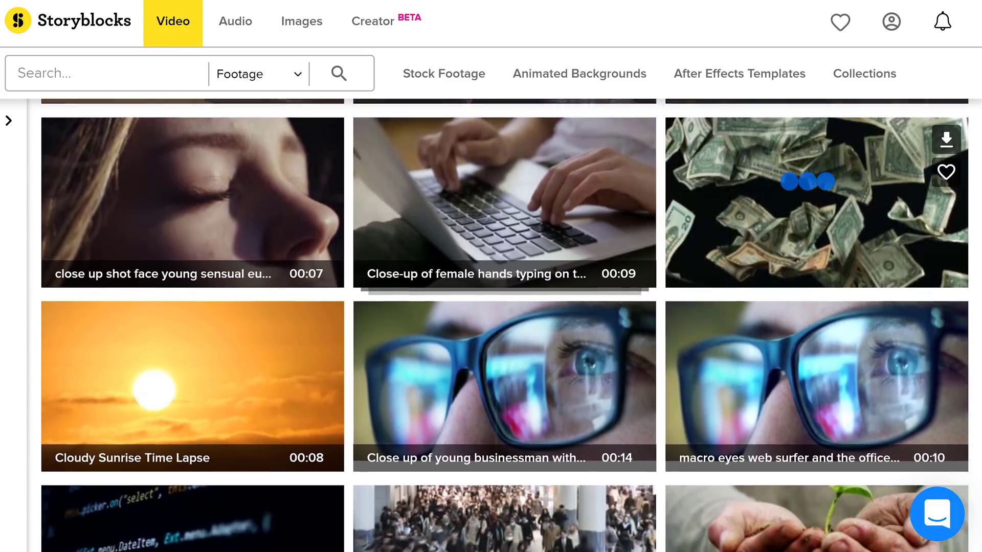
scroll(505, 325, "down", 2)
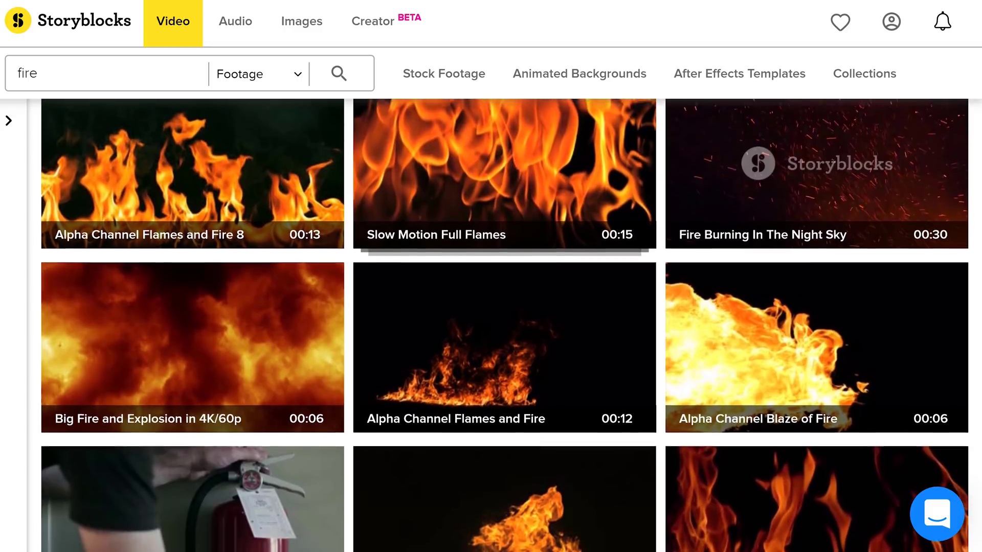
scroll(505, 326, "down", 3)
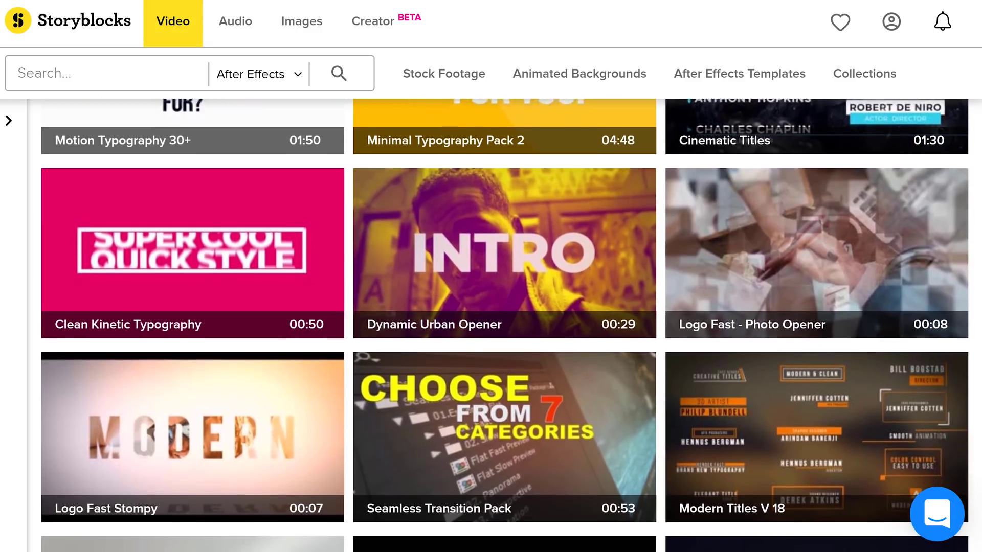
scroll(505, 326, "down", 3)
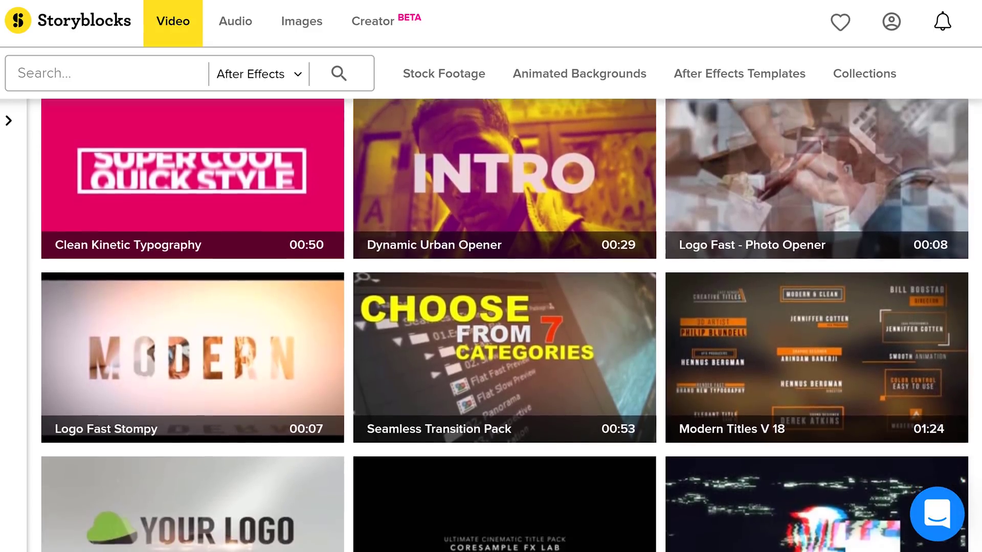
scroll(505, 325, "down", 2)
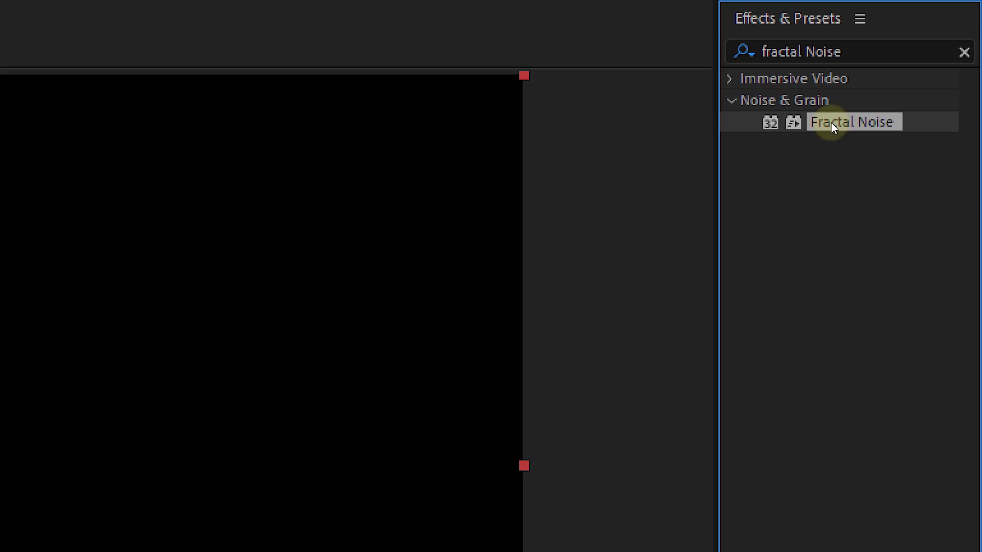
Apply Fractal Noise with scale width 364 and expression-driven Evolution and Sub Offset
double_click(830, 123)
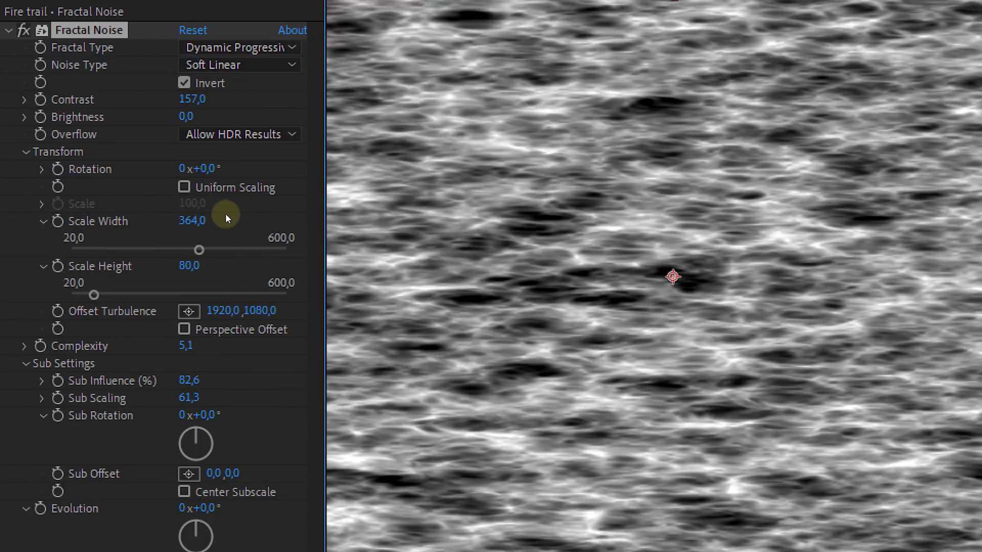
left_click_drag(175, 223, 211, 226)
key("ctrl+z")
left_click(39, 509, "alt")
left_click(59, 472, "alt")
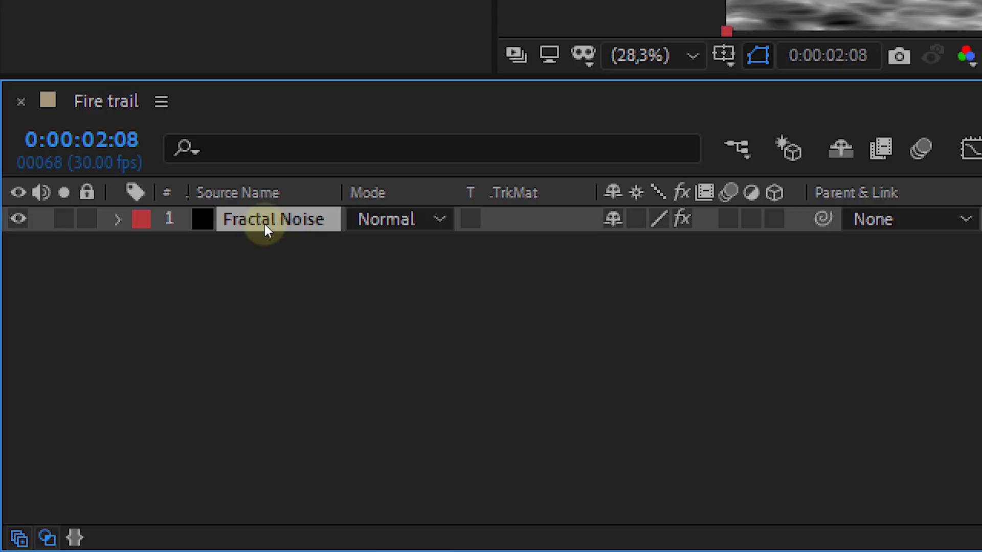
Add Tint and shift its Map White To colour from red to orange
right_click(265, 224)
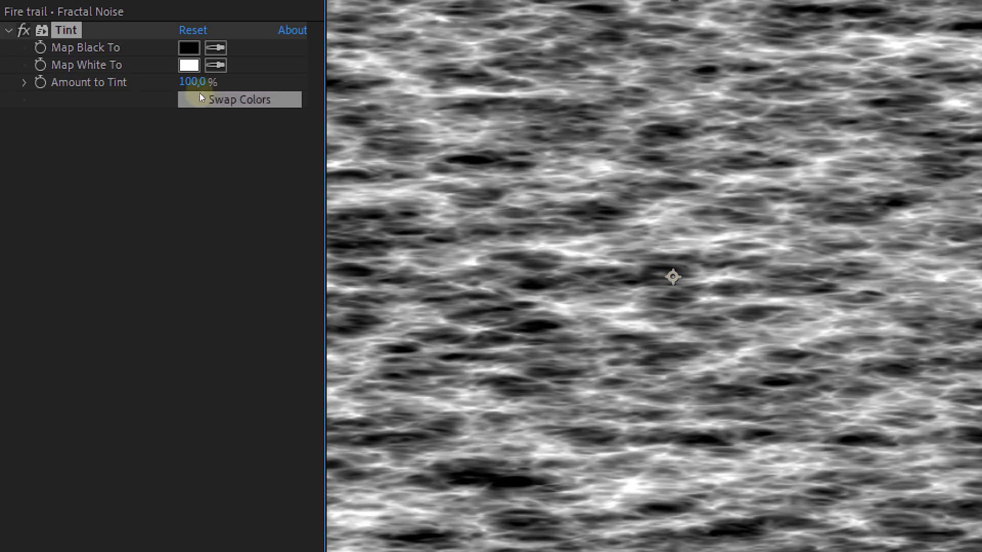
left_click(188, 65)
left_click_drag(315, 460, 314, 445)
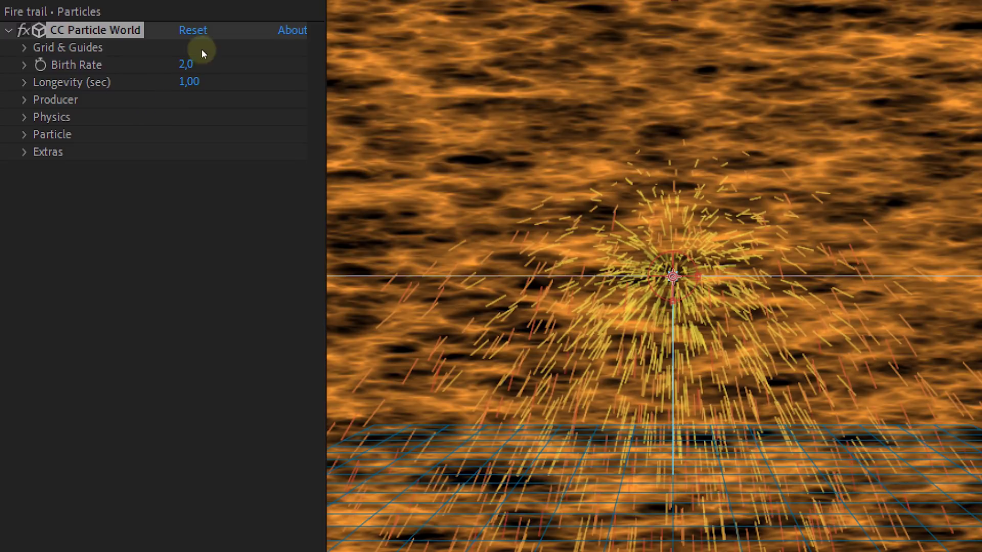
Raise birth rate to about 38, cut longevity to about 0.35 s, and lower velocity
left_click_drag(202, 51, 307, 57)
left_click_drag(191, 81, 138, 92)
left_click(51, 116)
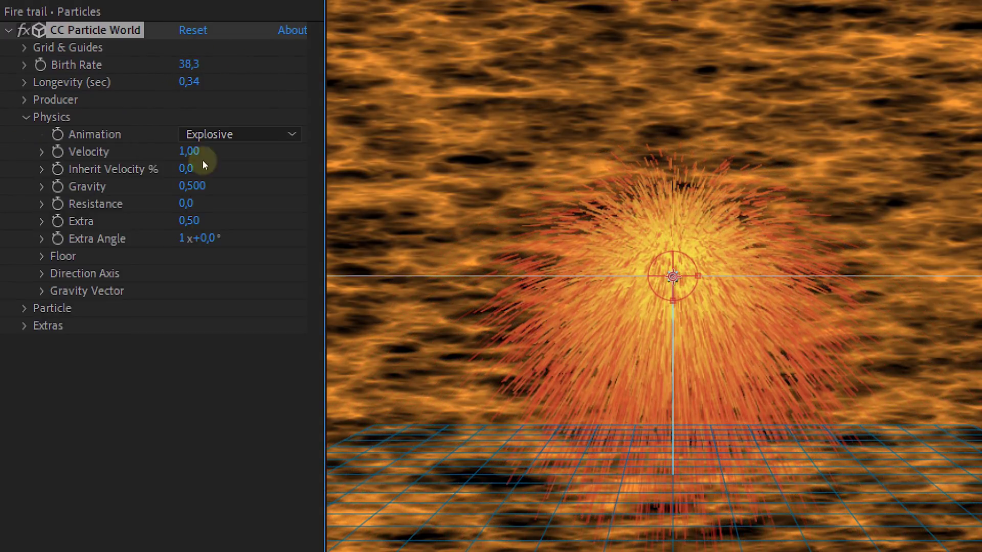
left_click_drag(202, 160, 208, 204)
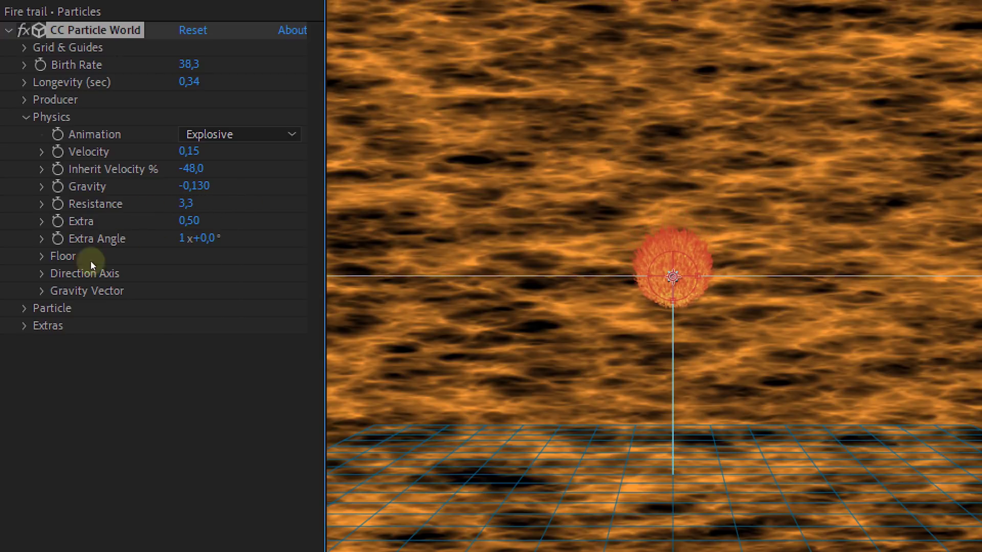
Switch particles to faded spheres and draw a falling opacity map so they fade out
left_click(24, 308)
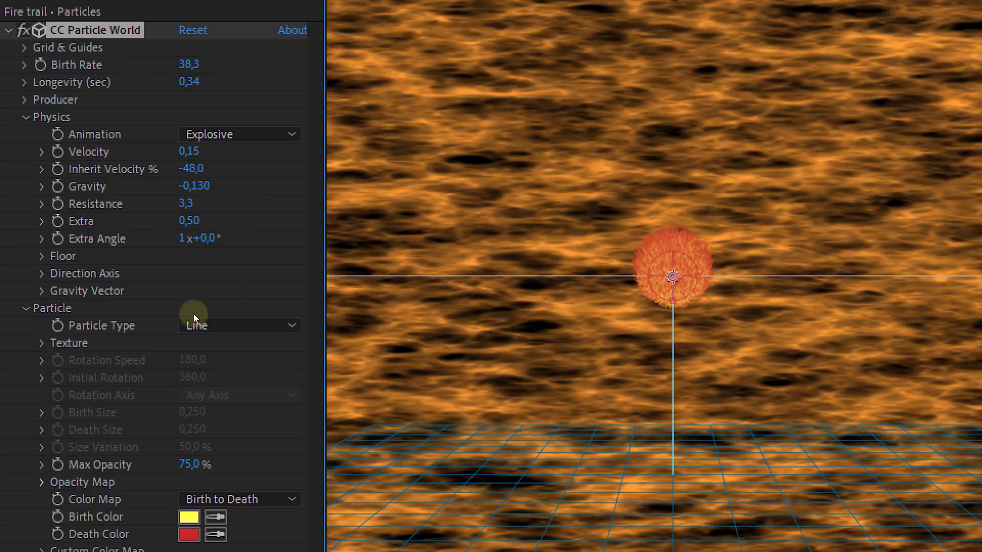
left_click(245, 329)
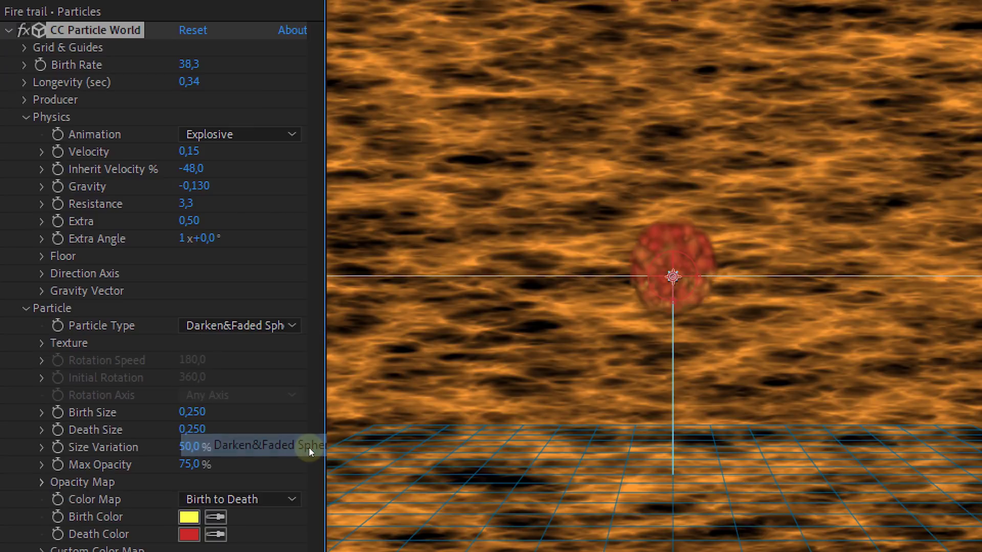
left_click_drag(192, 412, 226, 365)
scroll(225, 365, "down", 3)
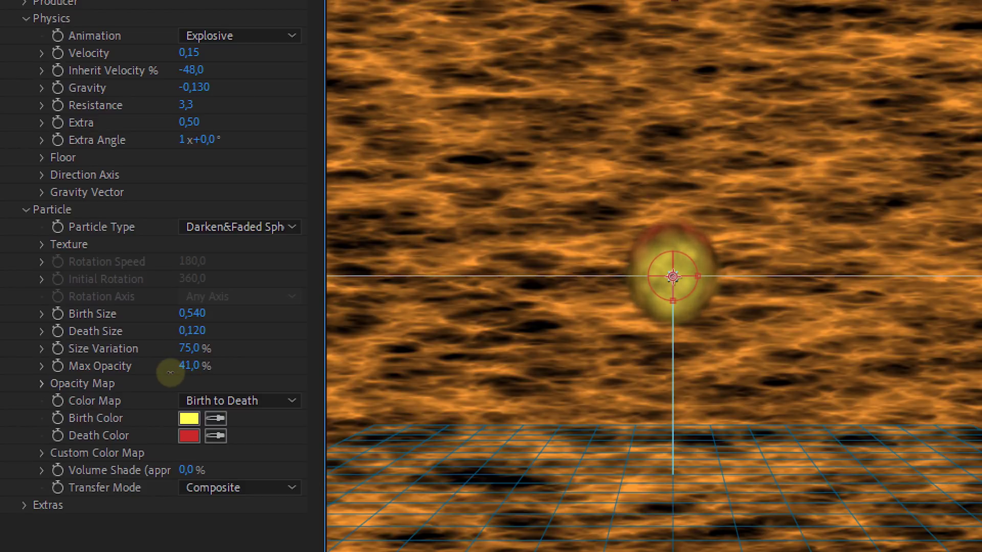
left_click(43, 383)
left_click_drag(70, 405, 112, 424)
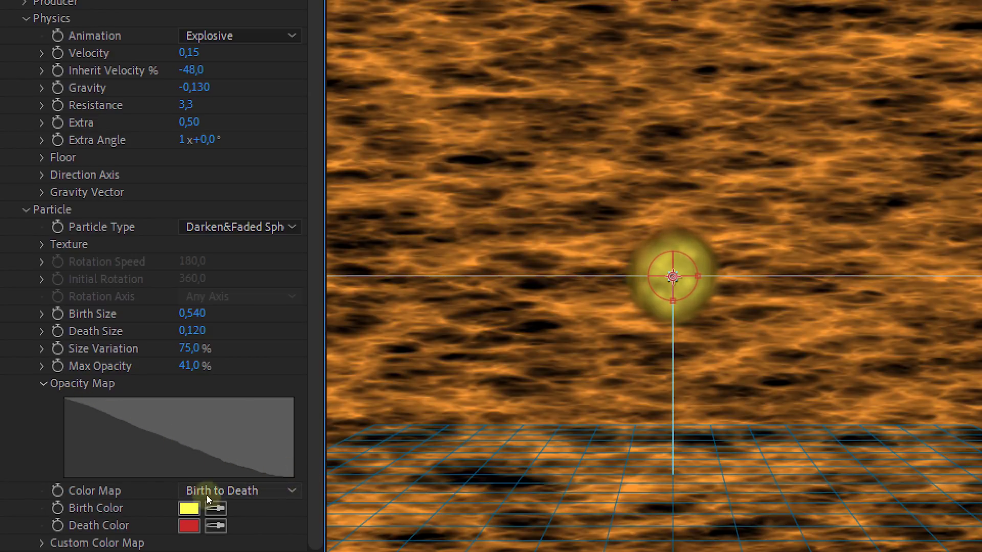
Set the particles' death colour to white
left_click(189, 508)
left_click(190, 526)
left_click(189, 526)
left_click(32, 104)
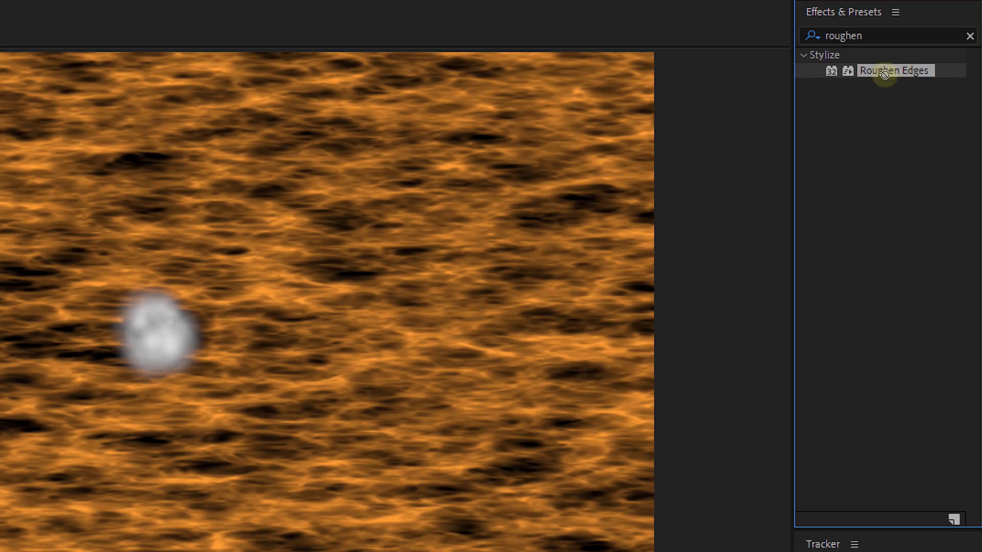
Apply Roughen Edges to Particles with Spiky edge type, a larger border and lower edge sharpness
left_click_drag(885, 75, 187, 354)
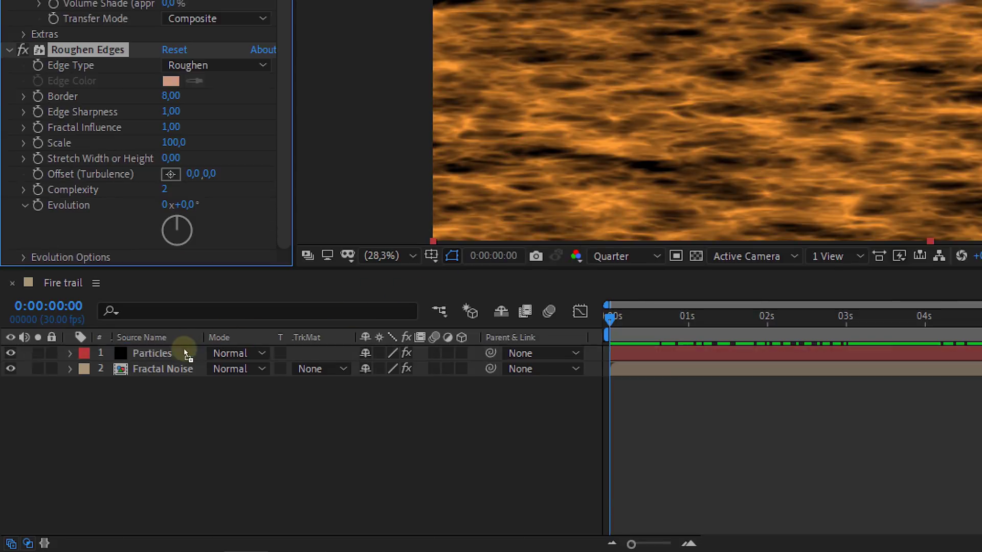
left_click(210, 65)
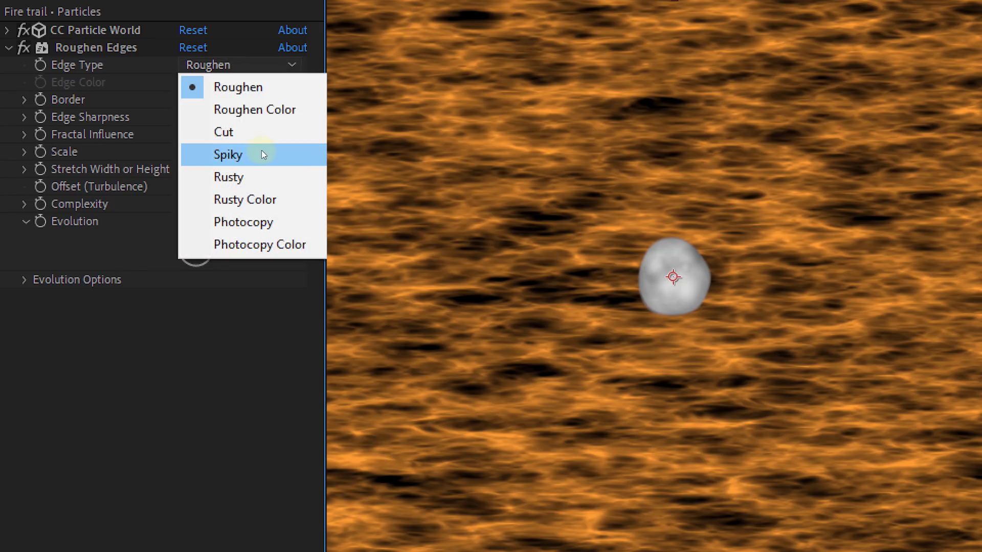
left_click(262, 154)
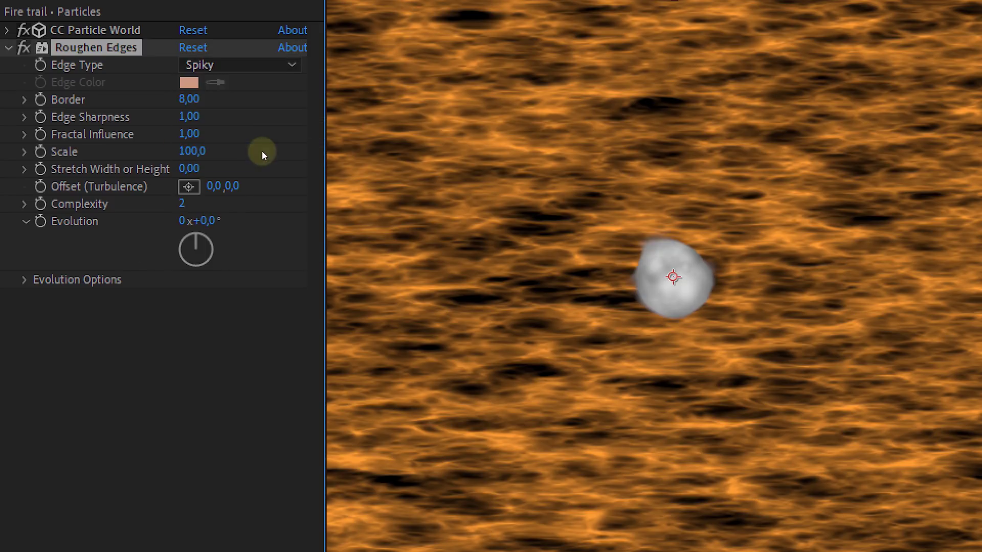
left_click_drag(195, 99, 241, 99)
left_click_drag(189, 117, 152, 118)
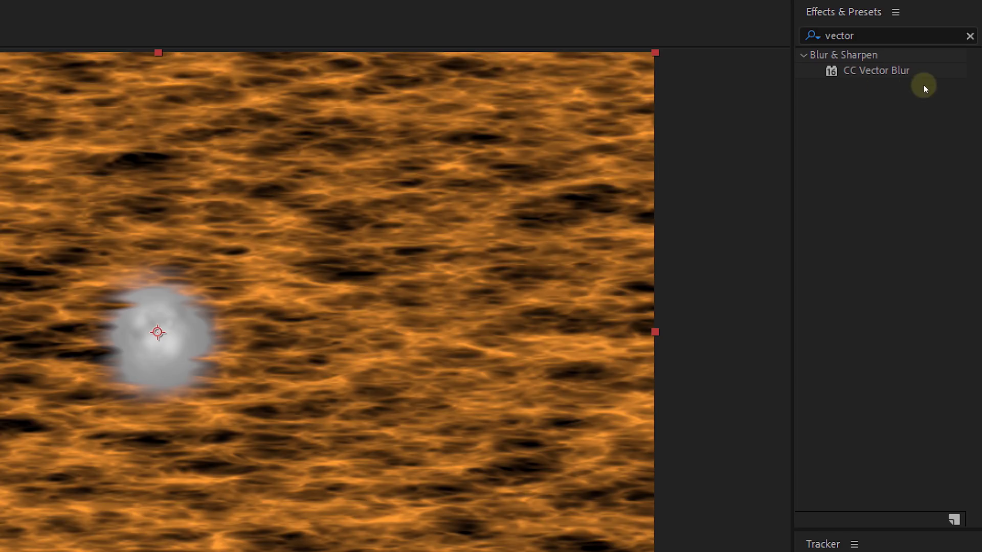
Add CC Vector Blur to Particles and set Fractal Noise's track matte to the Particles alpha
double_click(901, 71)
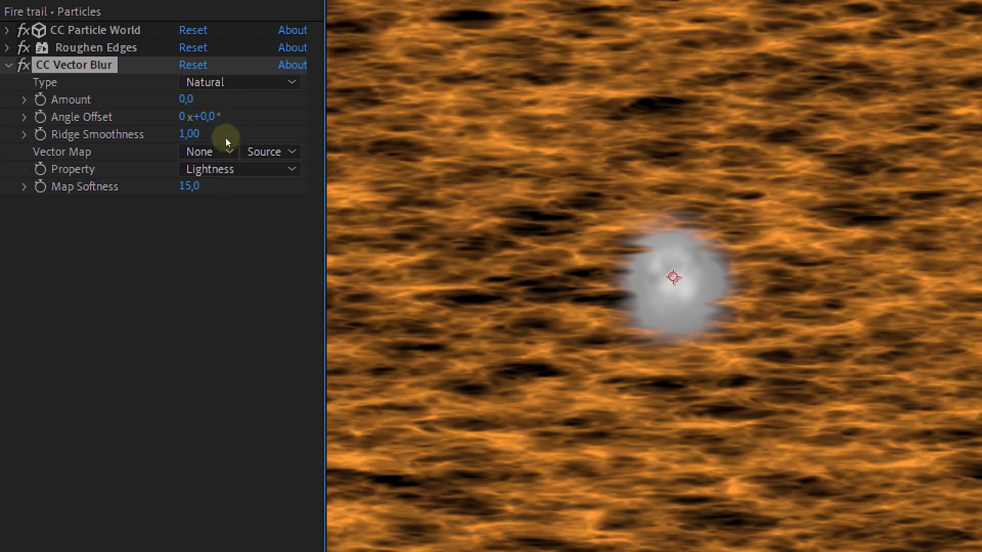
left_click(240, 82)
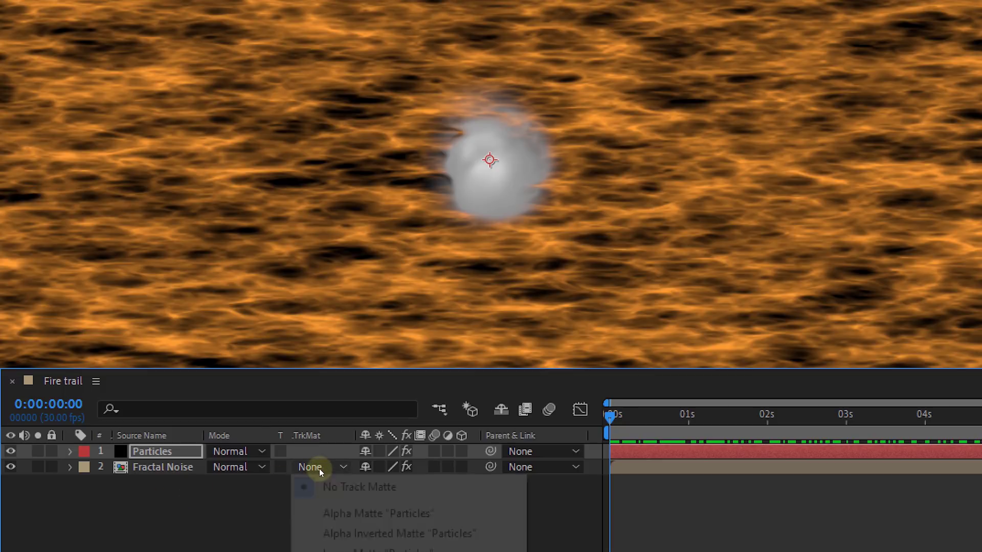
left_click(349, 515)
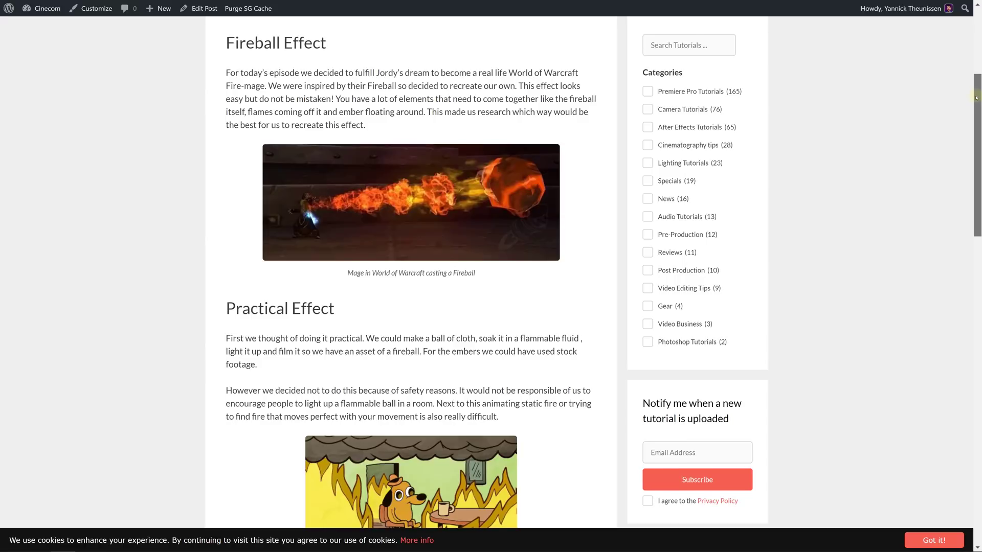
scroll(971, 220, "down", 9)
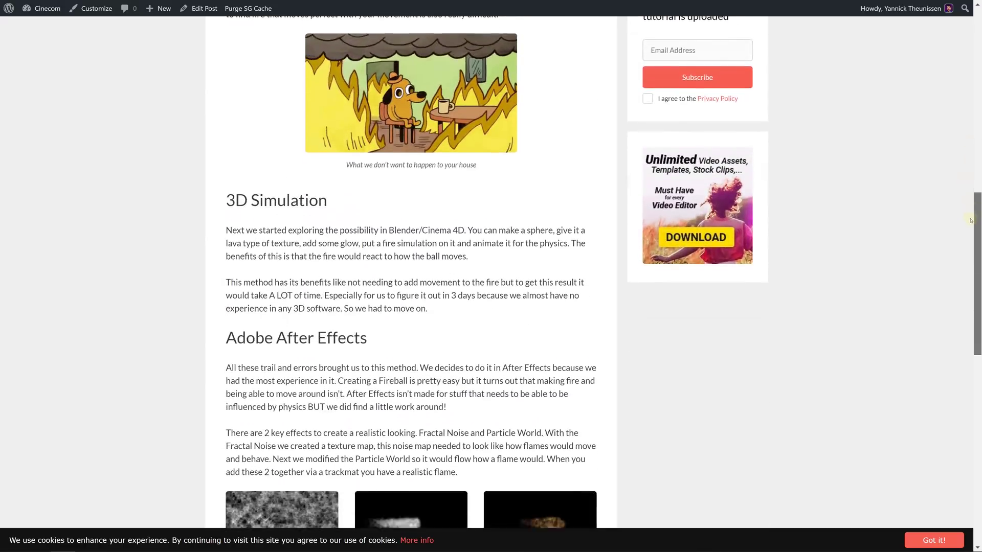
Scroll the Cinecom post to 'The Expressions for the Particles' code, then select Null 1
scroll(971, 220, "down", 6)
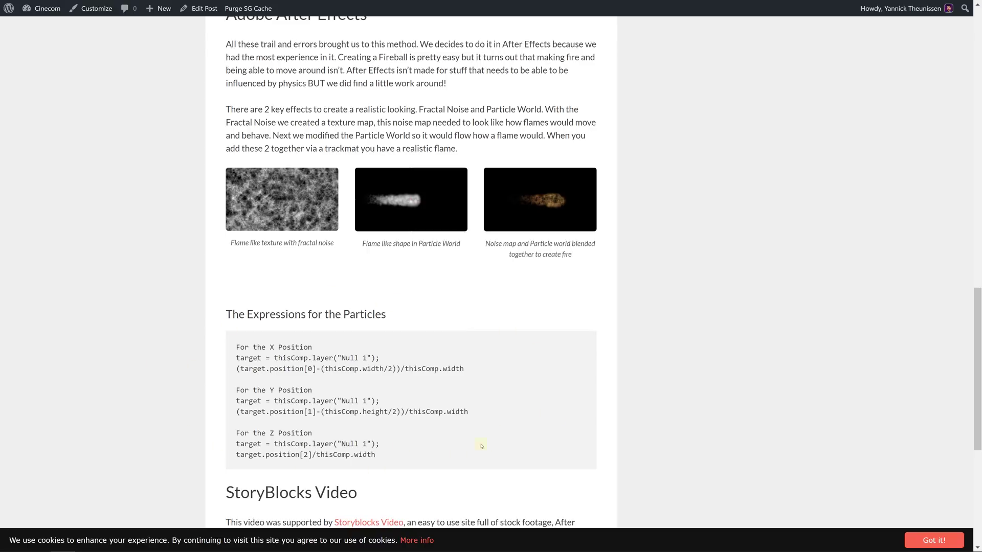
left_click(294, 281)
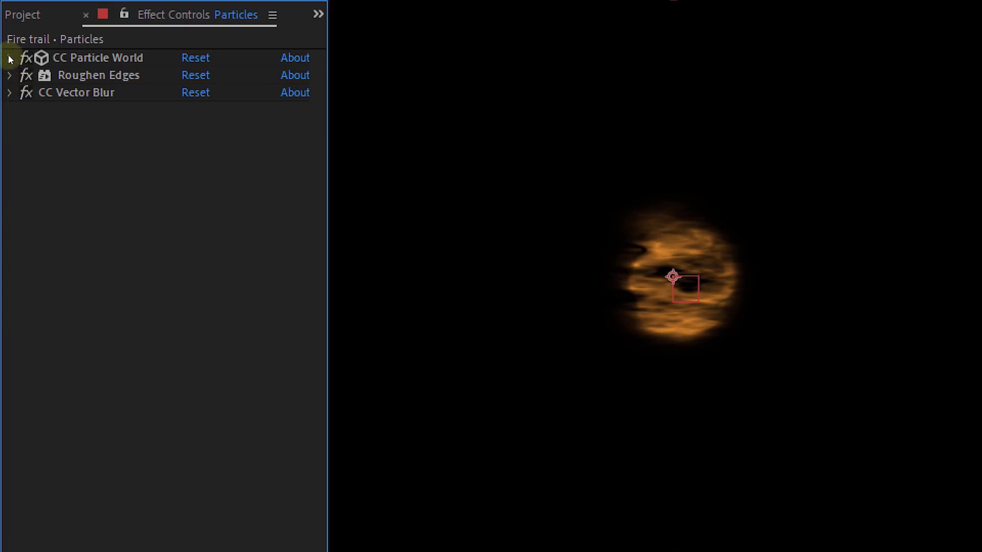
Add expressions to CC Particle World's Producer Position X, Y and Z, pasting the Null 1-based code
left_click(10, 58)
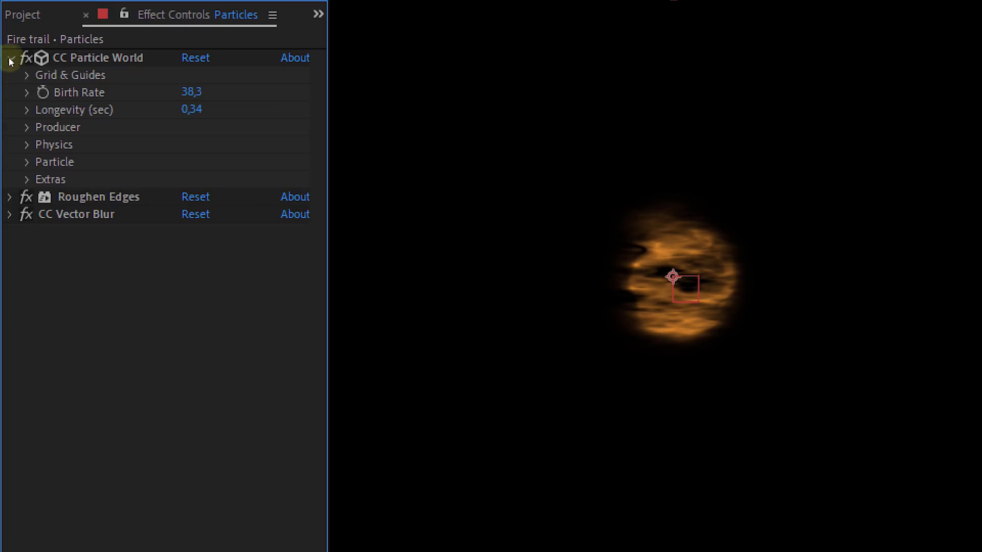
left_click(27, 127)
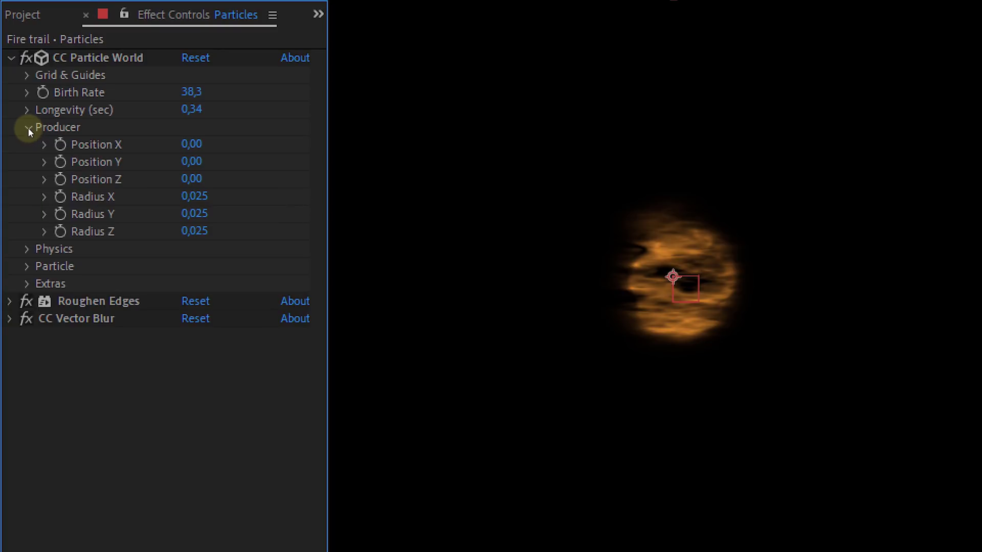
left_click(60, 145)
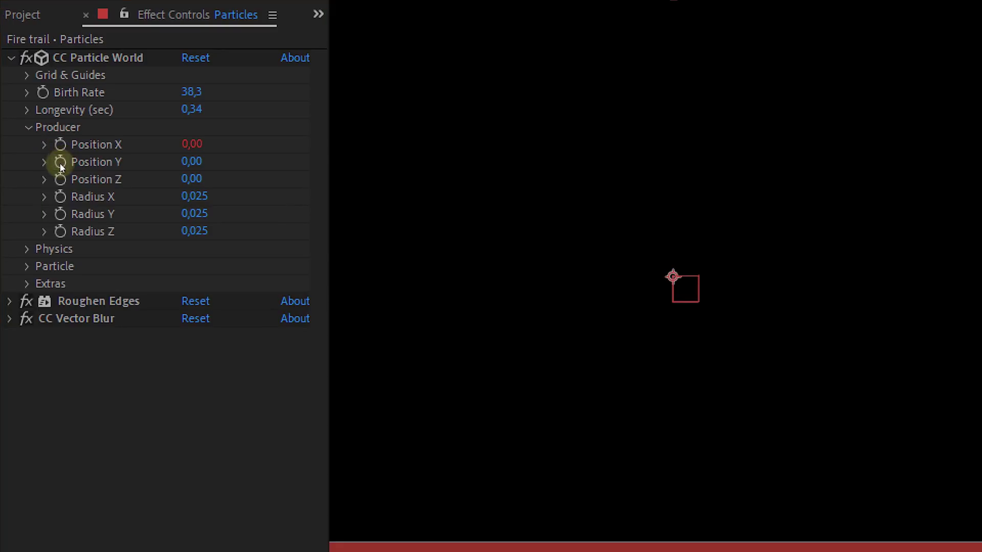
left_click(60, 162)
left_click(61, 179)
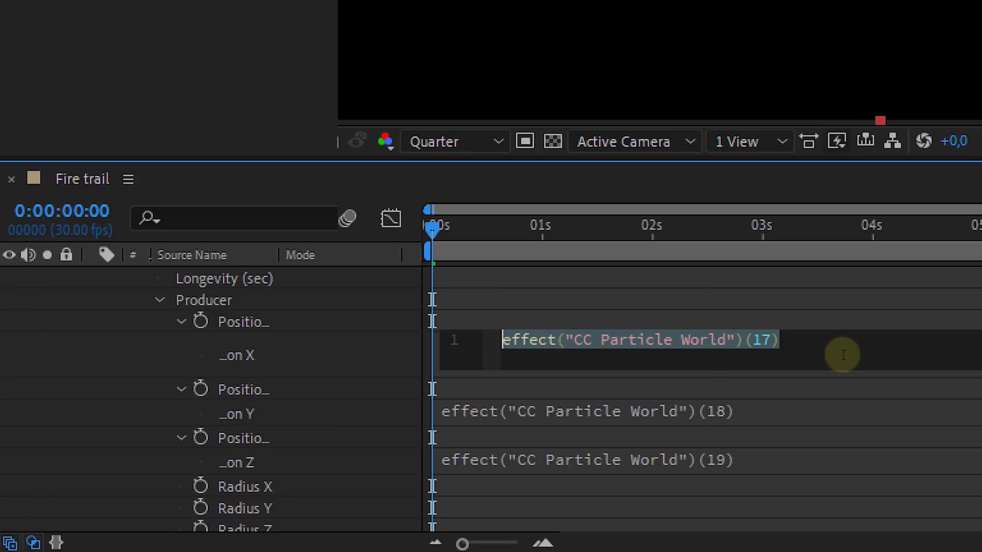
type("target = thisComp.layer(\"Null 1\"); (target.position[0]-(thisComp.width/2))/thisComp.width")
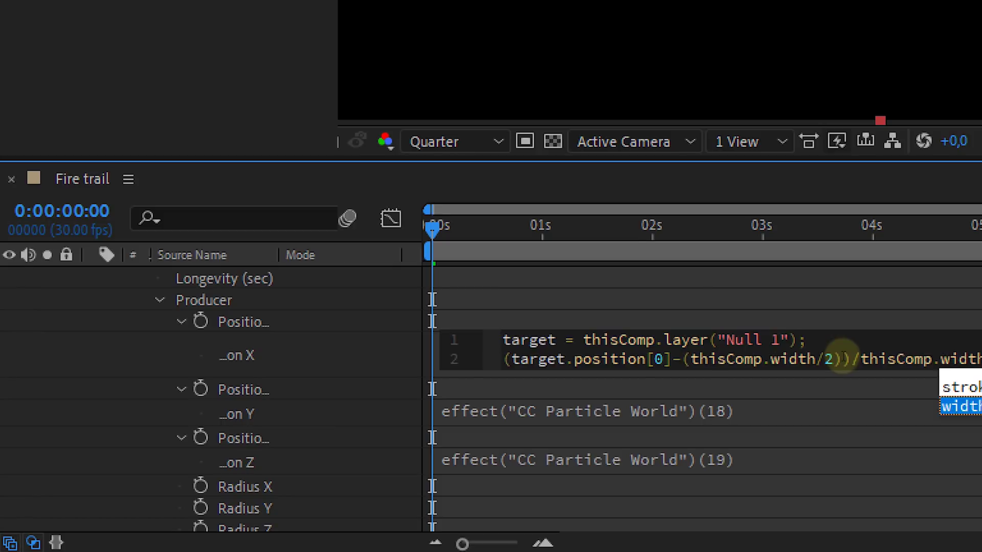
left_click(889, 397)
left_click(746, 412)
type("target = thisComp.layer(\"Null 1\"); (target.position[1]-(thisComp.height/2))/thisComp.width")
left_click(752, 487)
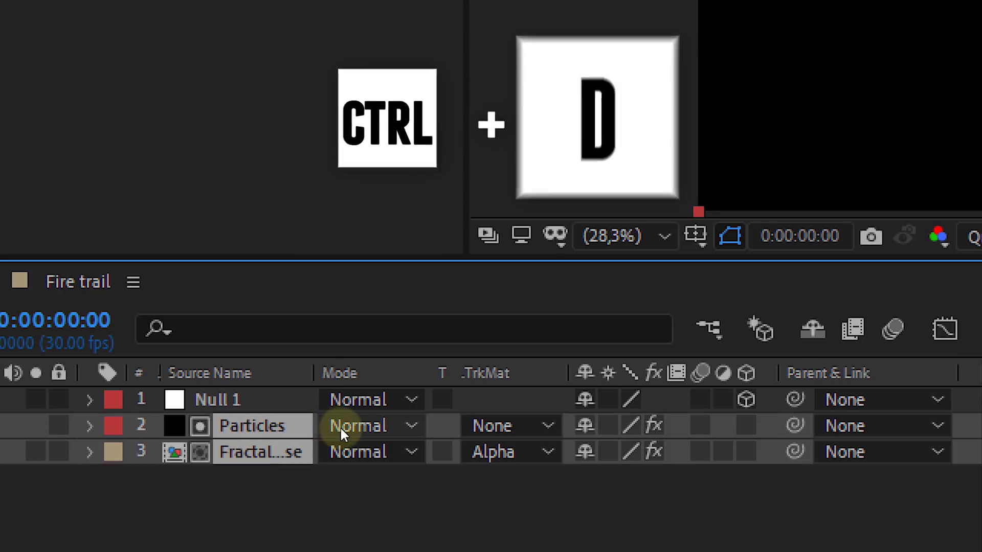
Duplicate the Particles and Fractal Noise pair, set producer Radius to 0,005, and set layer 3's blend mode
key("ctrl+d")
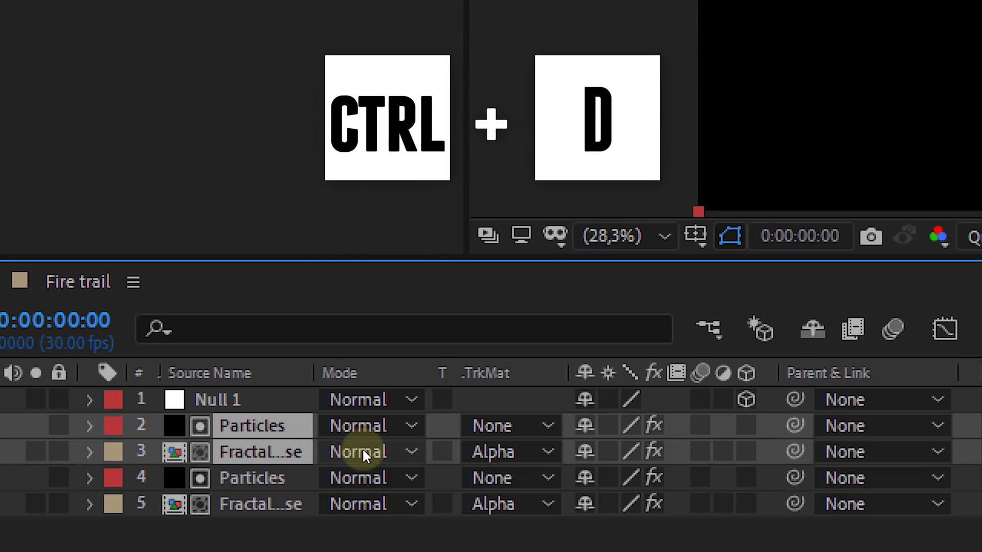
left_click(243, 426)
left_click(212, 201)
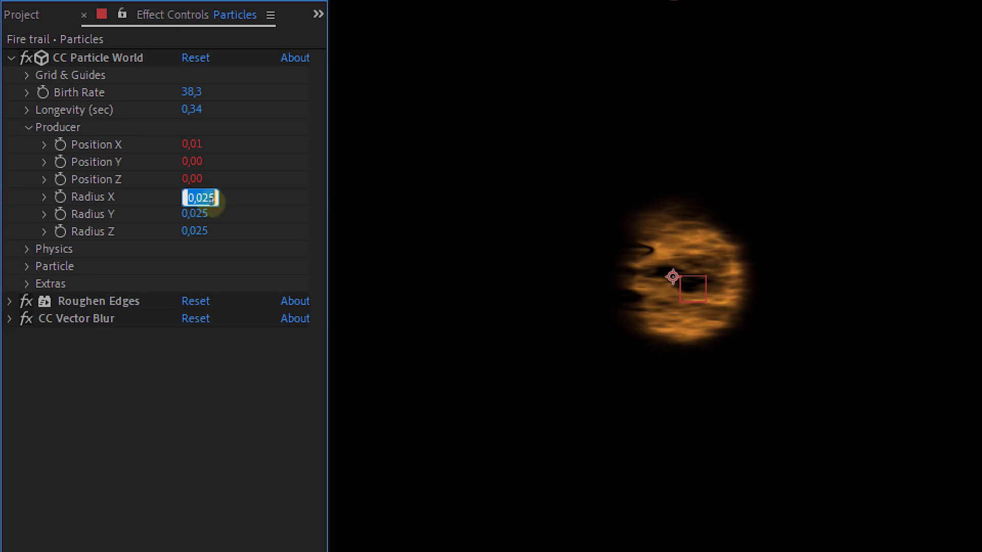
type("0,005")
key("Tab")
key("Tab")
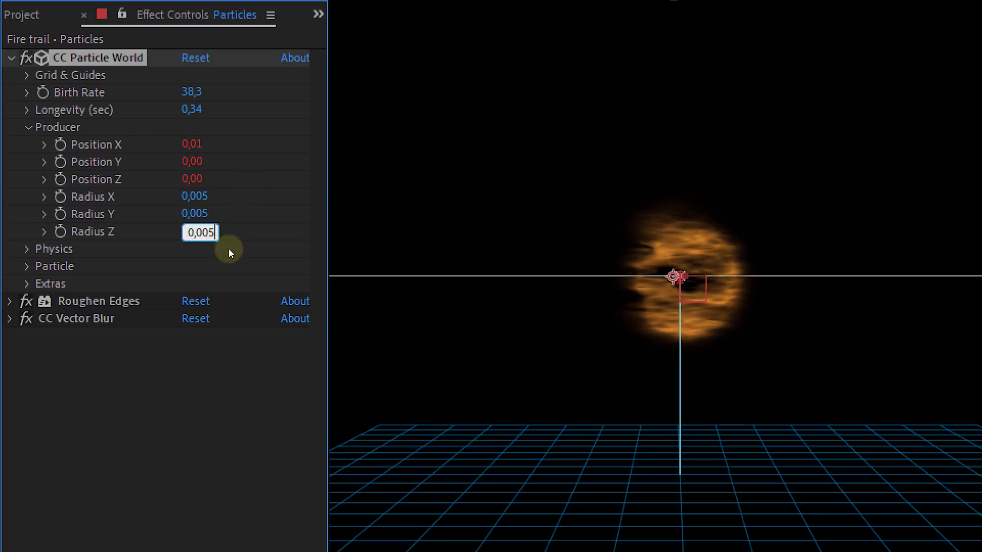
left_click(28, 267)
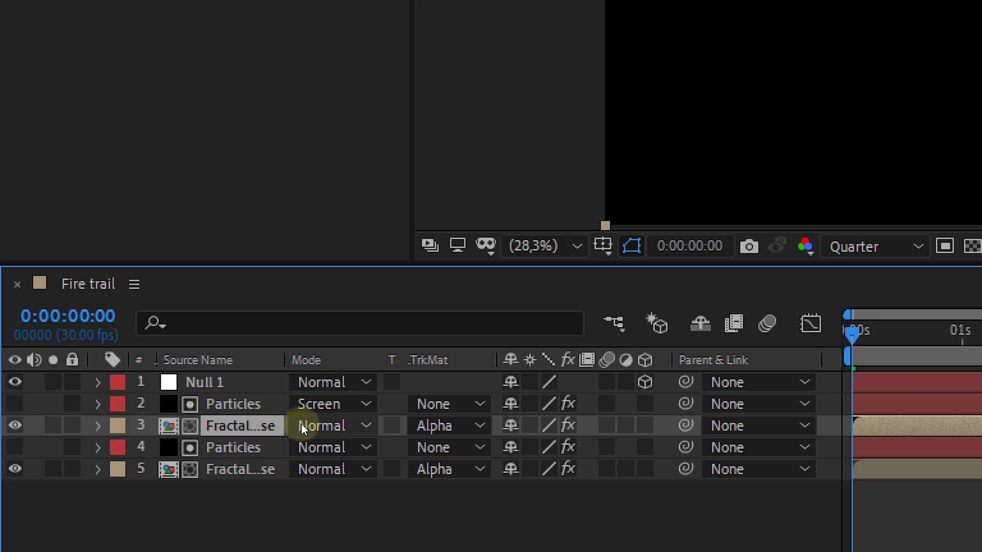
left_click(307, 425)
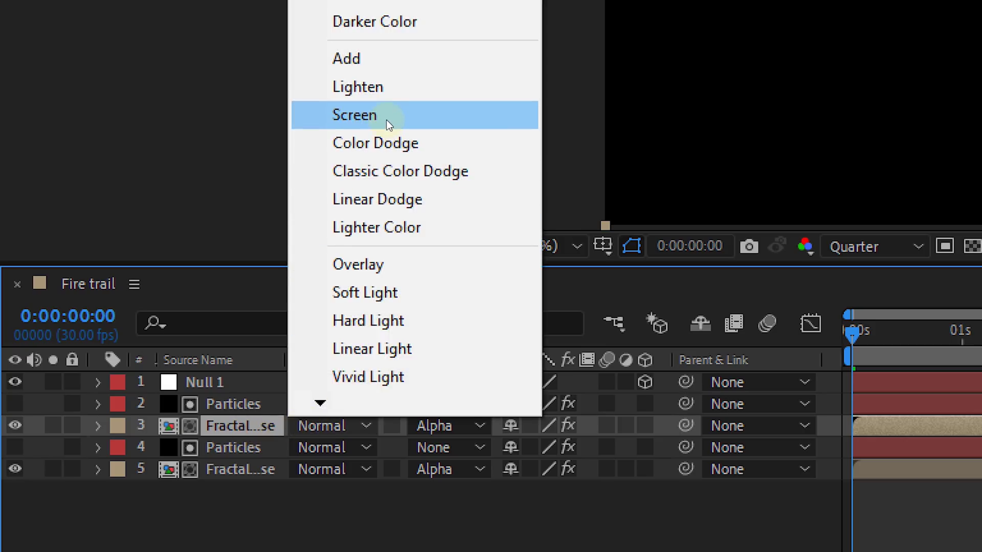